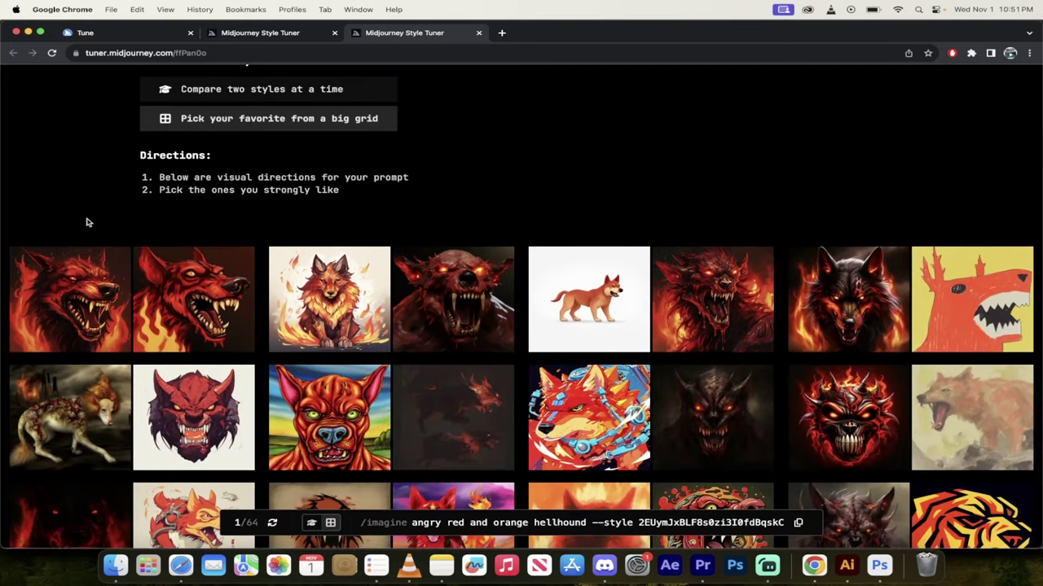
Send a /tune request for the prompt 'Red and Orange Angry Headless Horseman'
scroll(88, 222, down, 5)
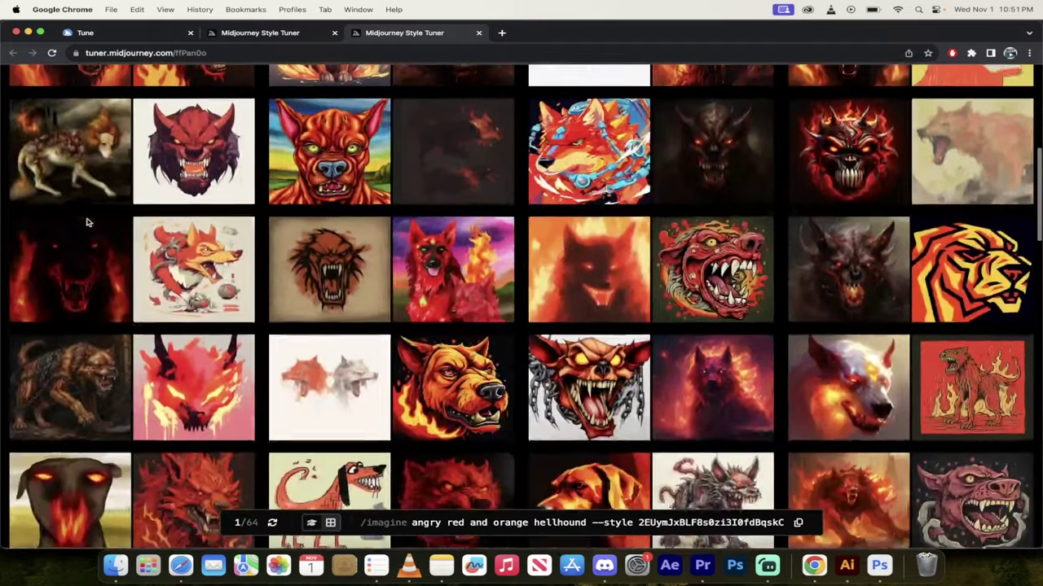
scroll(88, 223, down, 5)
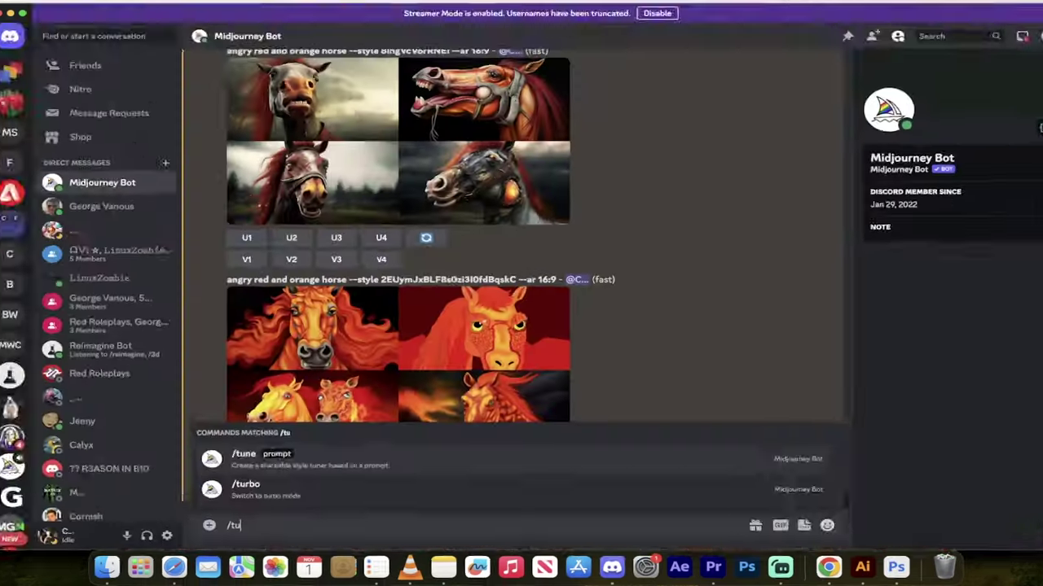
text(ne)
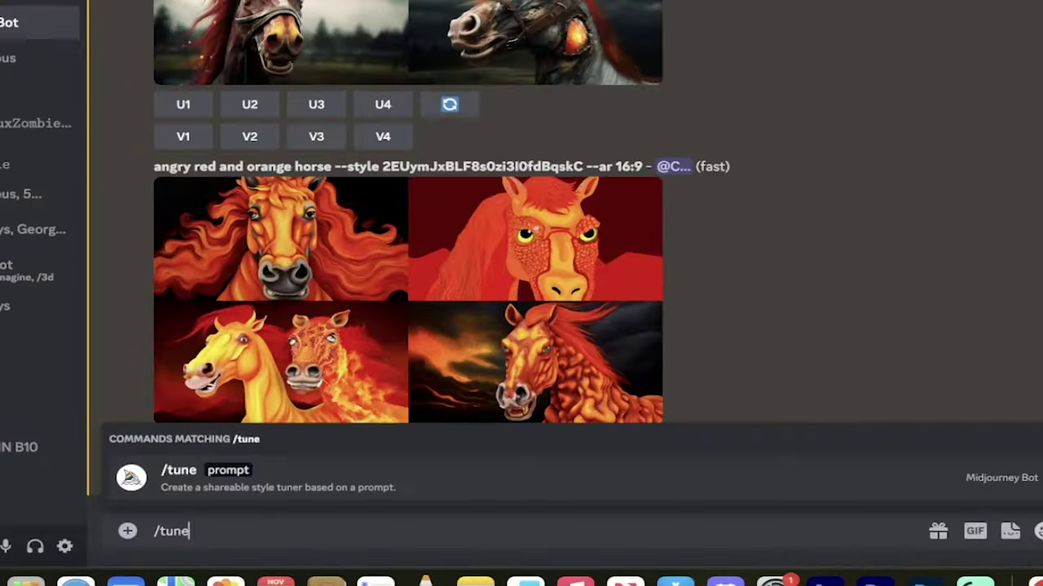
key(Tab)
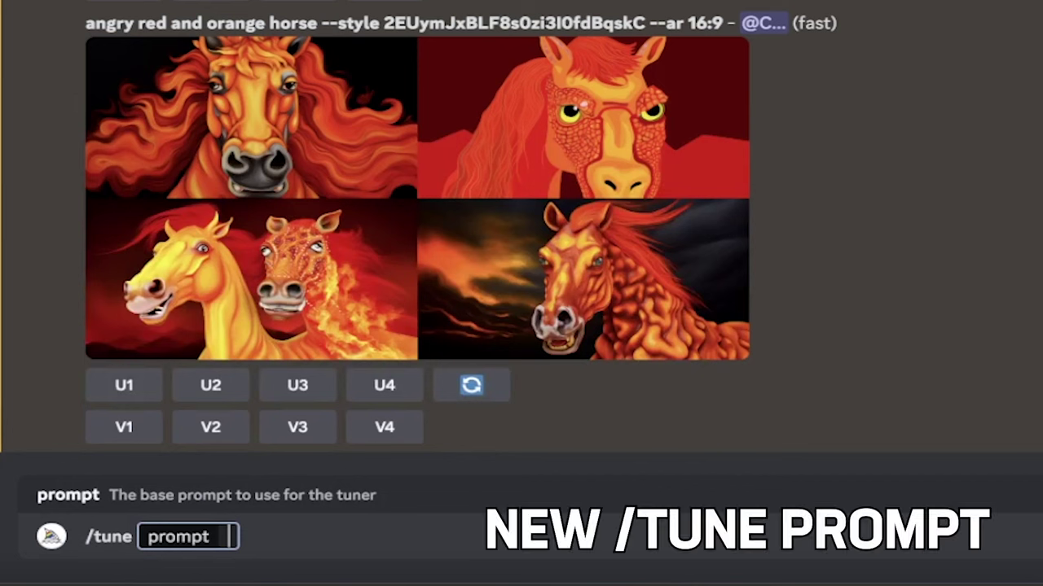
text(Red and Orange )
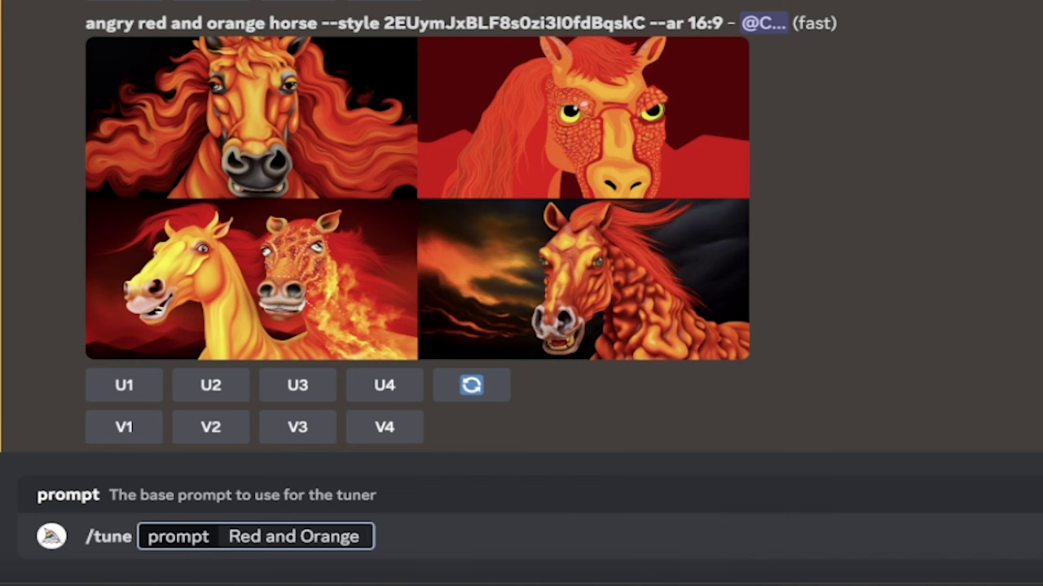
text(Angry Headle)
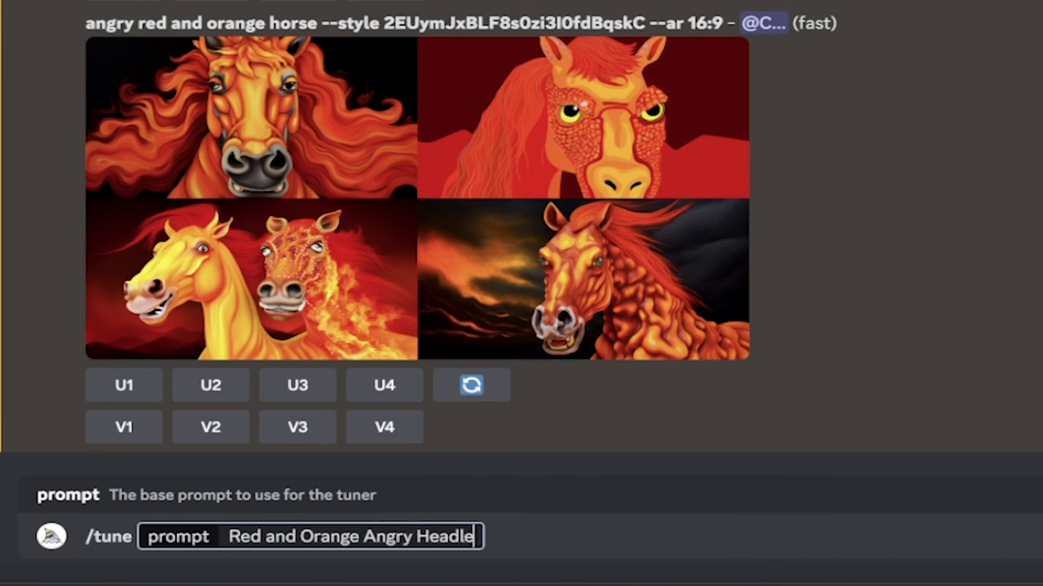
text(ss Horseman)
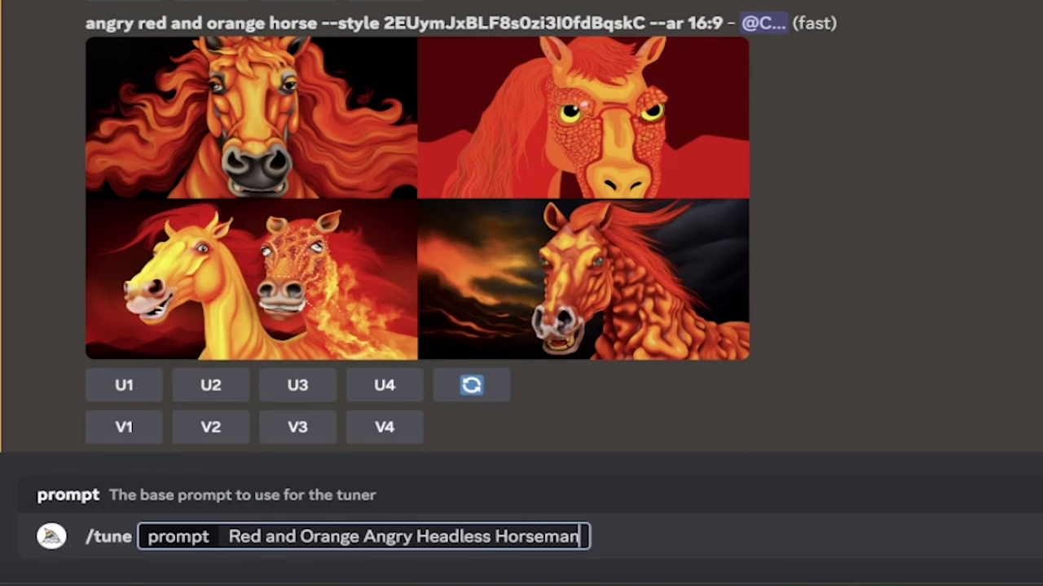
key(Return)
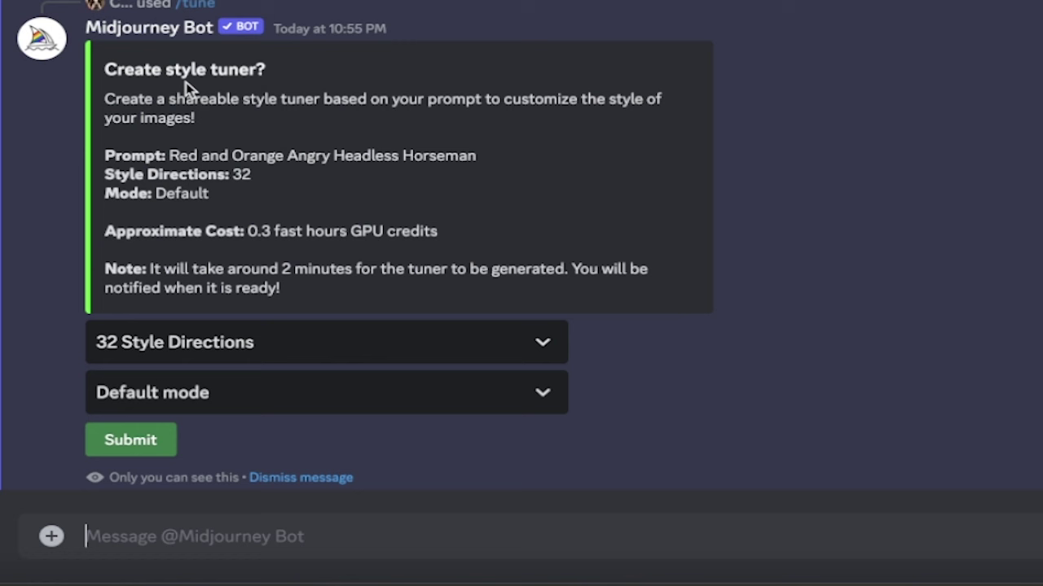
Try 128 style directions and check the GPU cost, then settle on 32 style directions
click(283, 344)
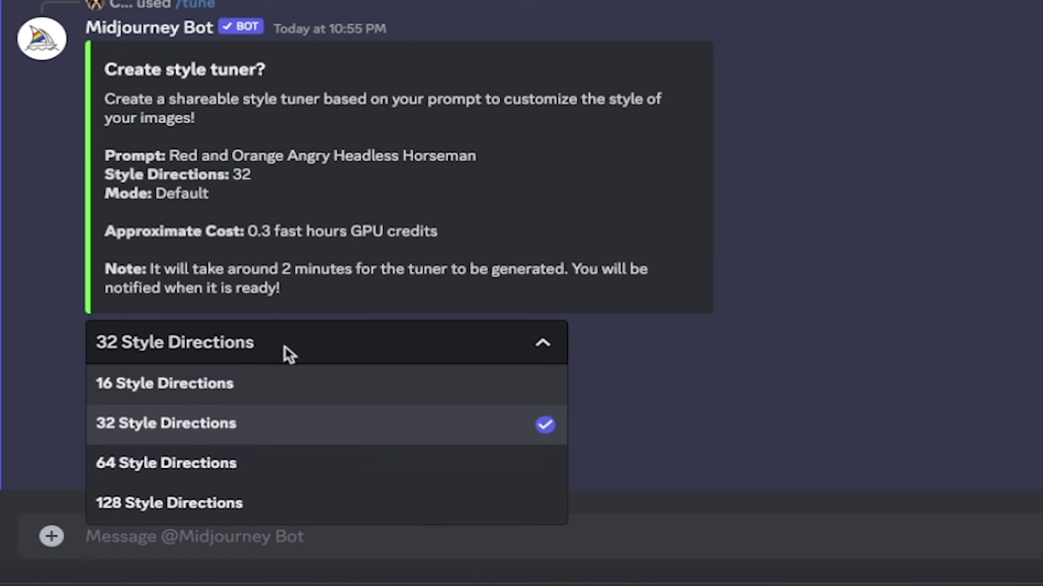
click(283, 503)
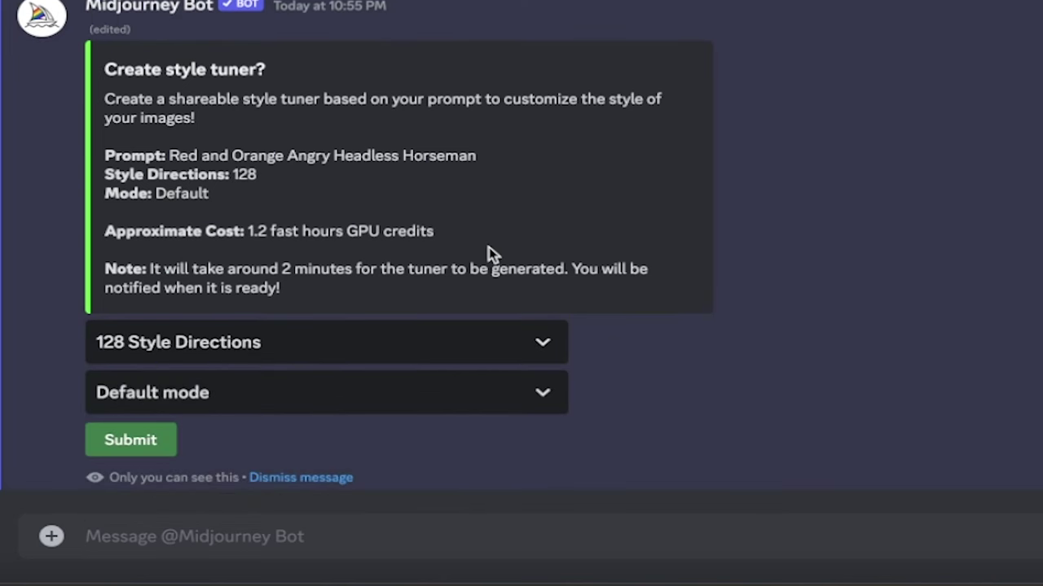
drag(436, 232, 249, 229)
click(228, 358)
click(215, 417)
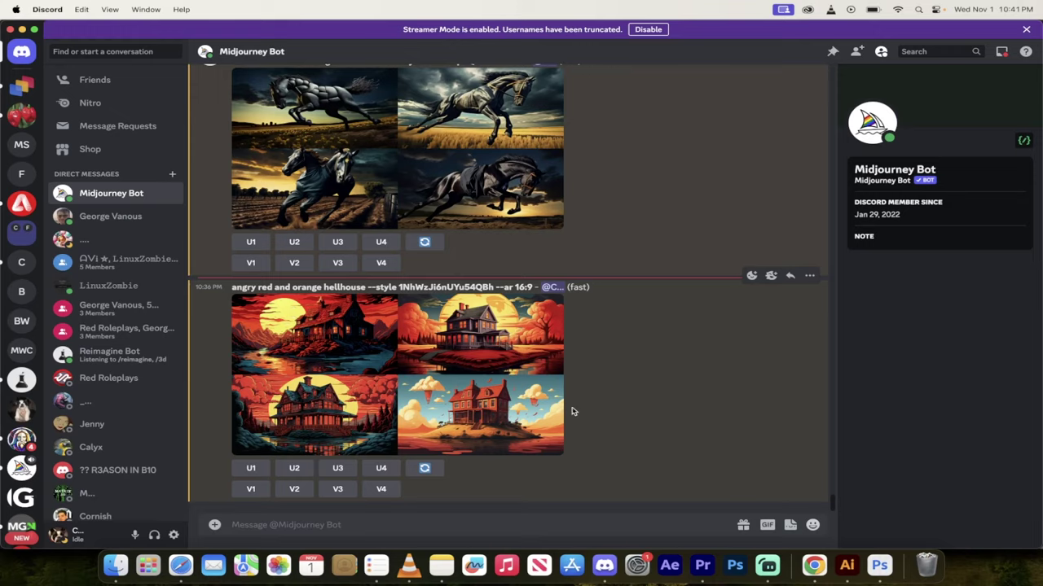
View the hellhouse image grid enlarged, then close it
right_click(570, 409)
click(472, 391)
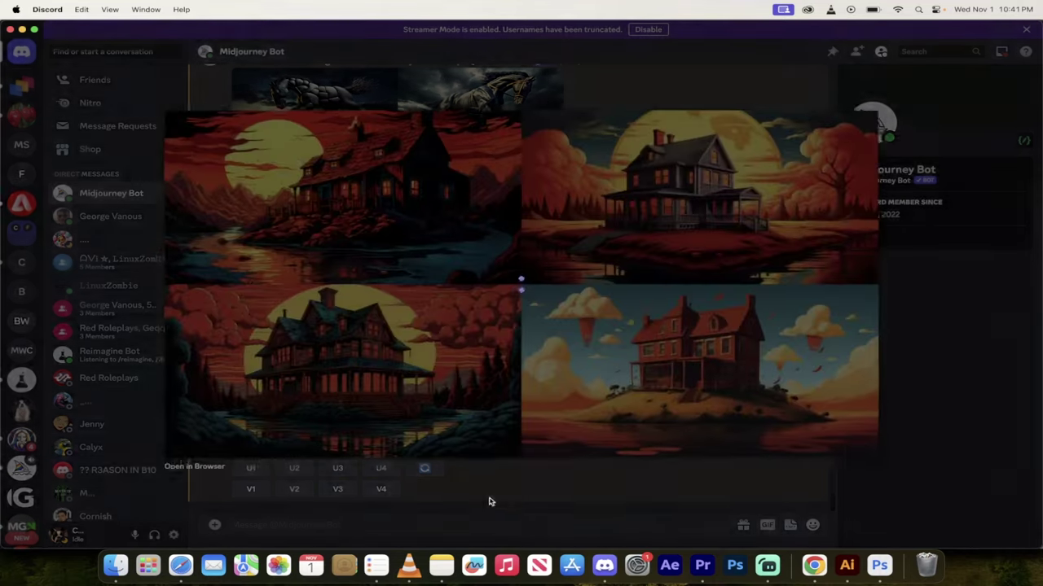
click(574, 494)
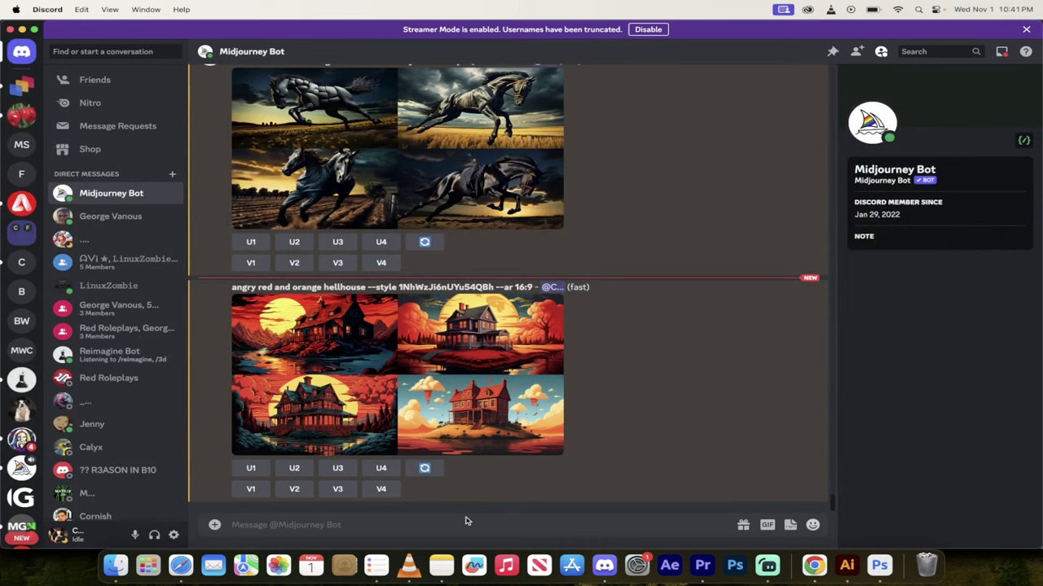
Send a /tune request with the prompt 'angry red and orange hellhound', reusing the copied hellhouse text
text(/tun)
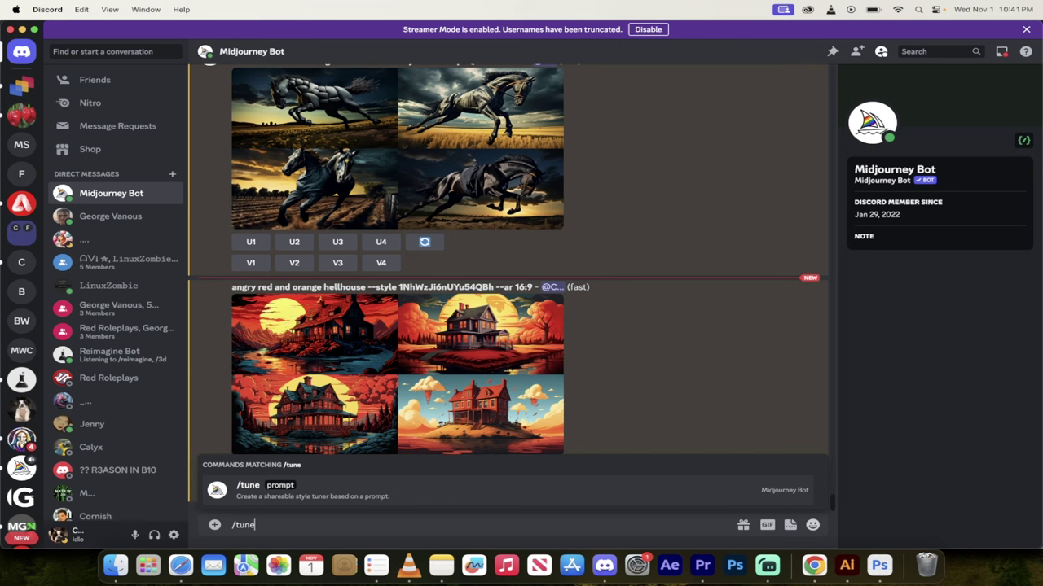
text(e)
key(Tab)
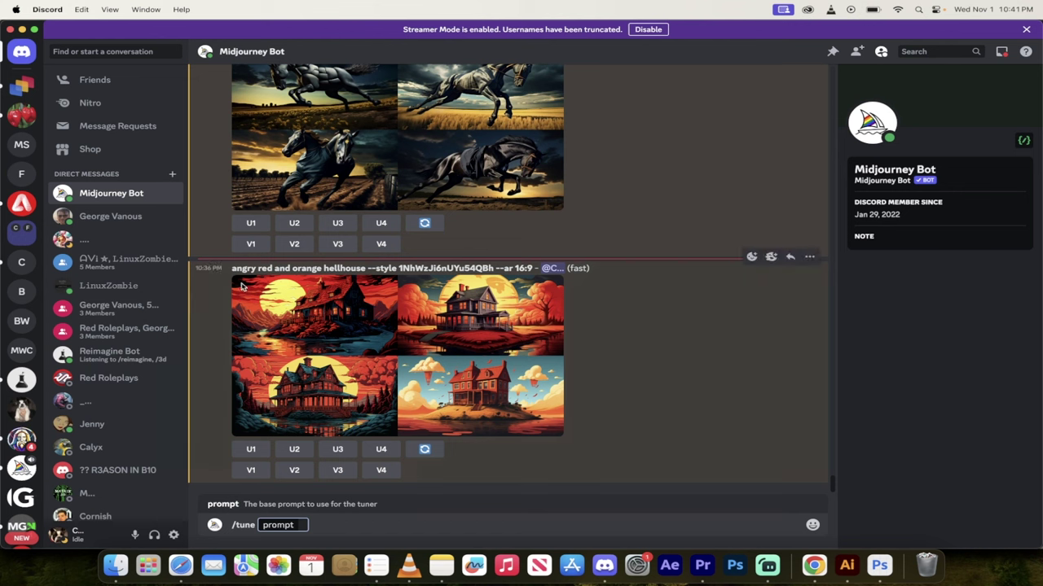
drag(232, 268, 340, 275)
key(super+c)
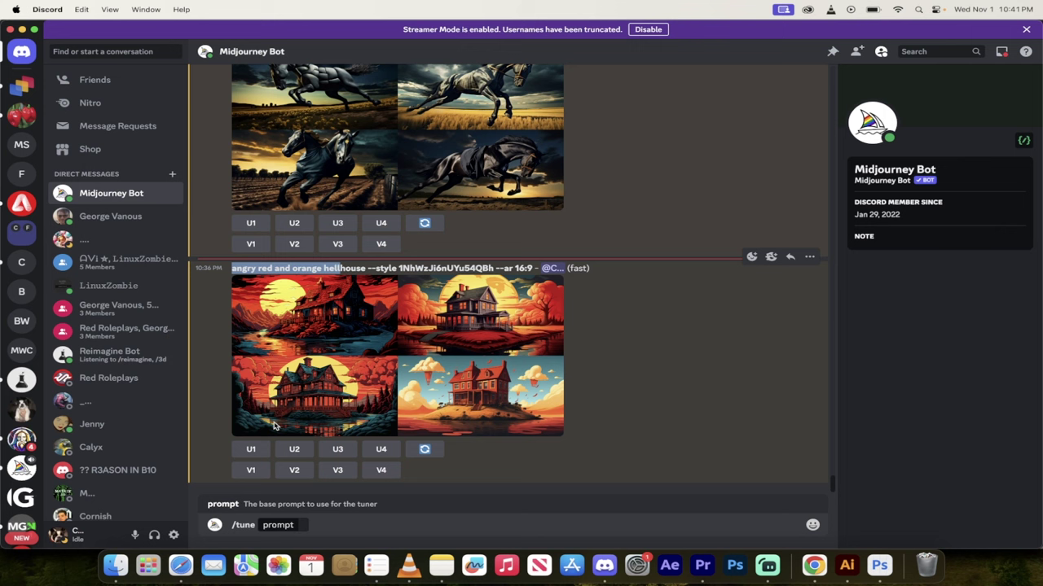
right_click(304, 536)
click(302, 527)
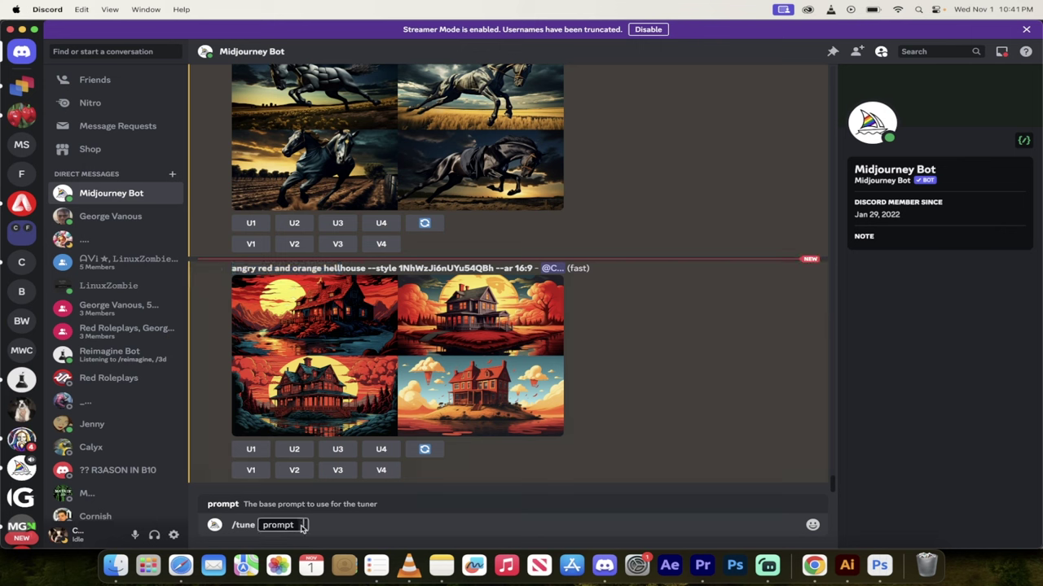
key(super+v)
text(hound)
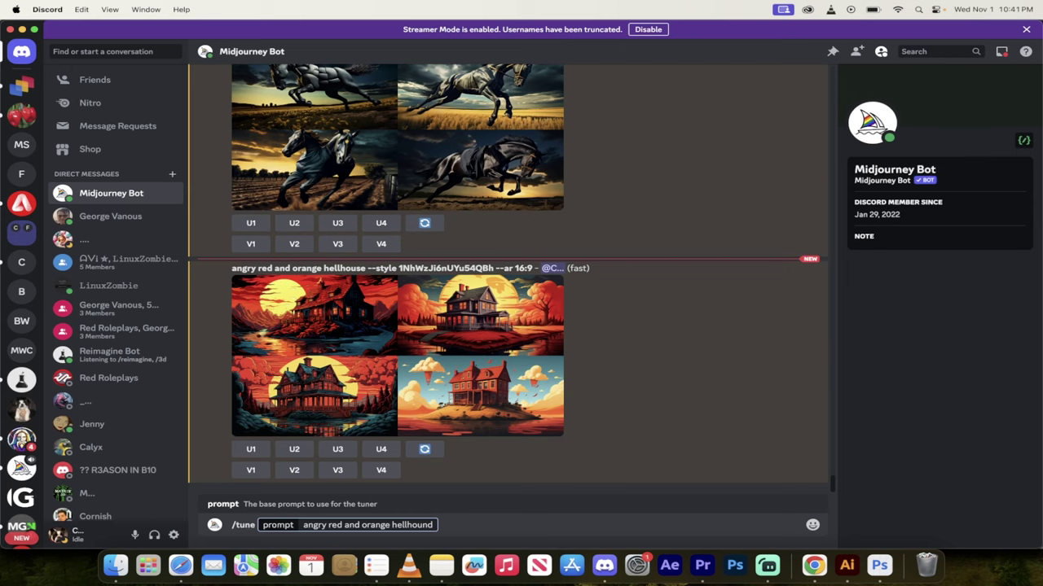
key(Return)
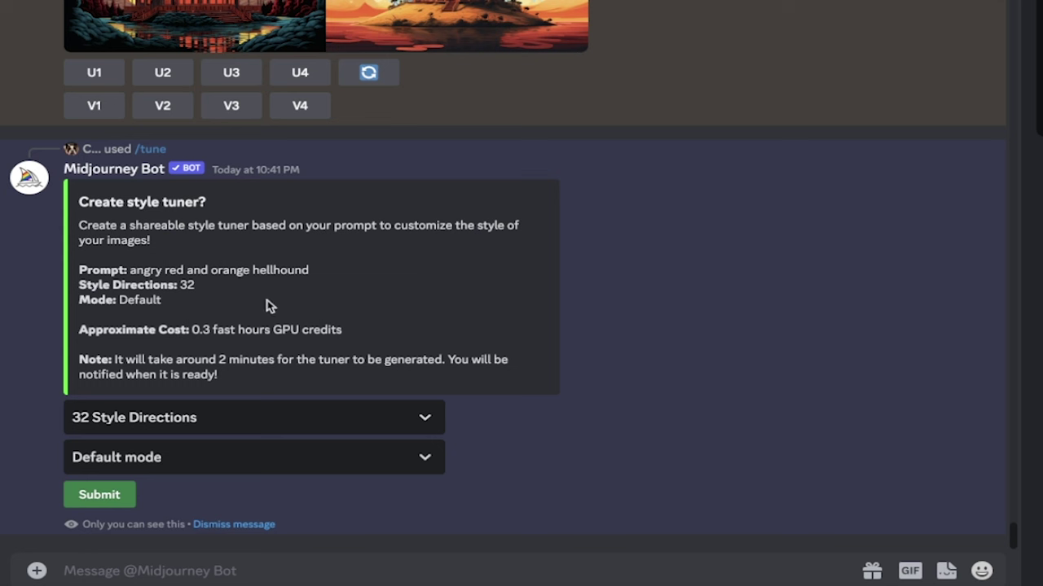
Choose 64 style directions, try Raw mode, then return to Default mode
click(186, 422)
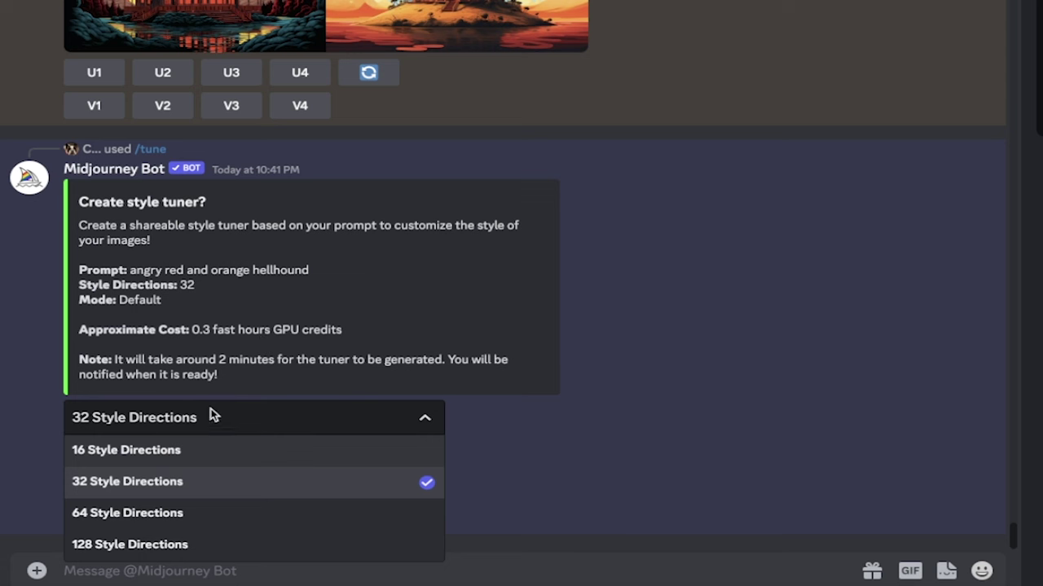
click(168, 514)
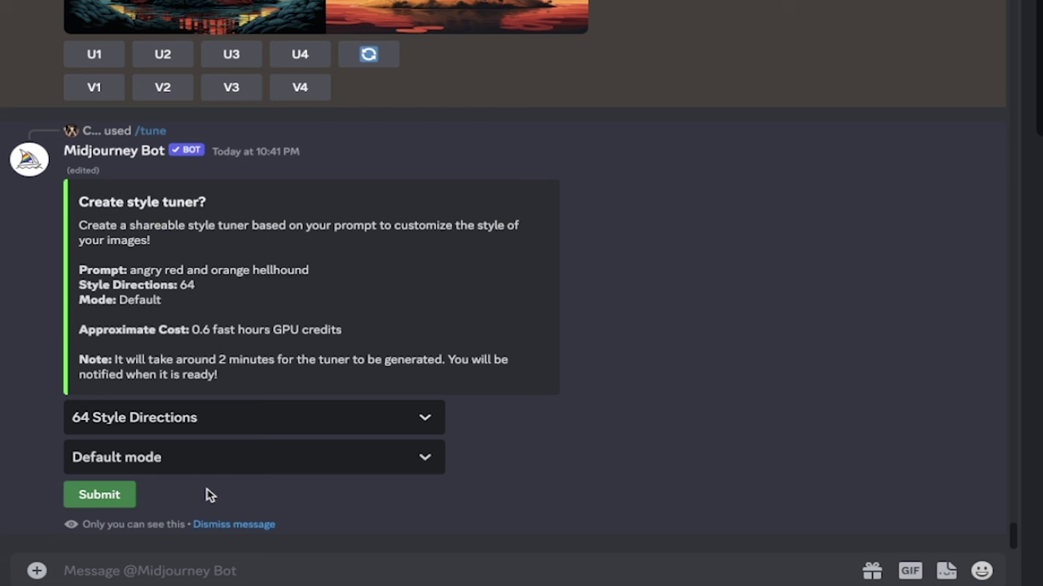
click(207, 461)
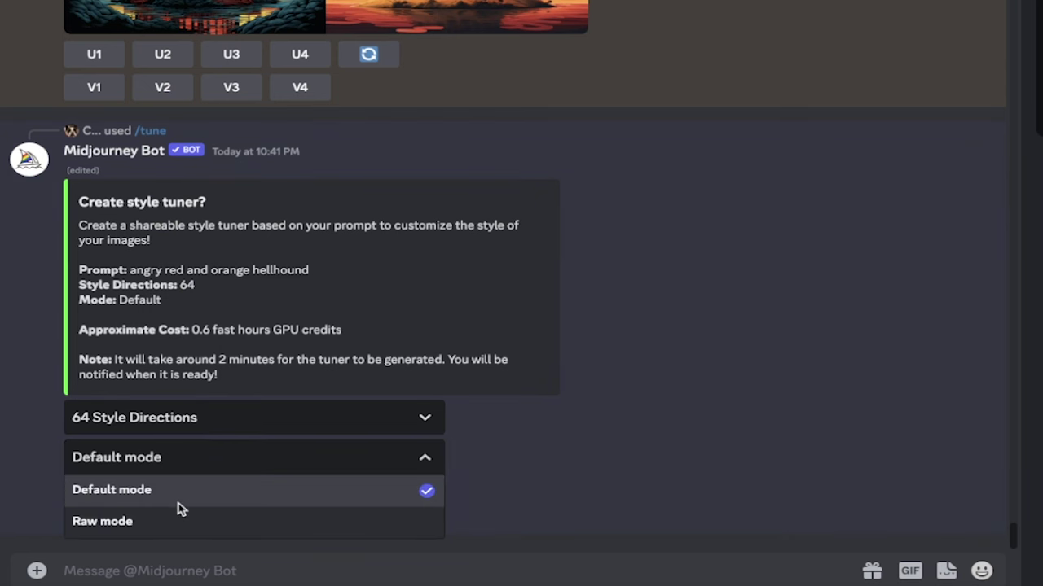
click(166, 521)
click(204, 457)
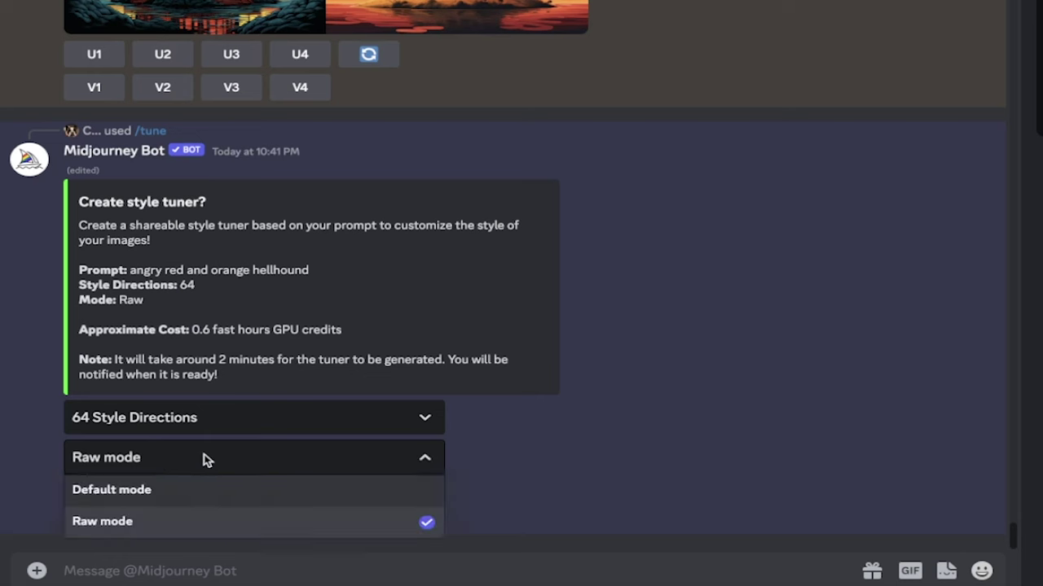
click(177, 490)
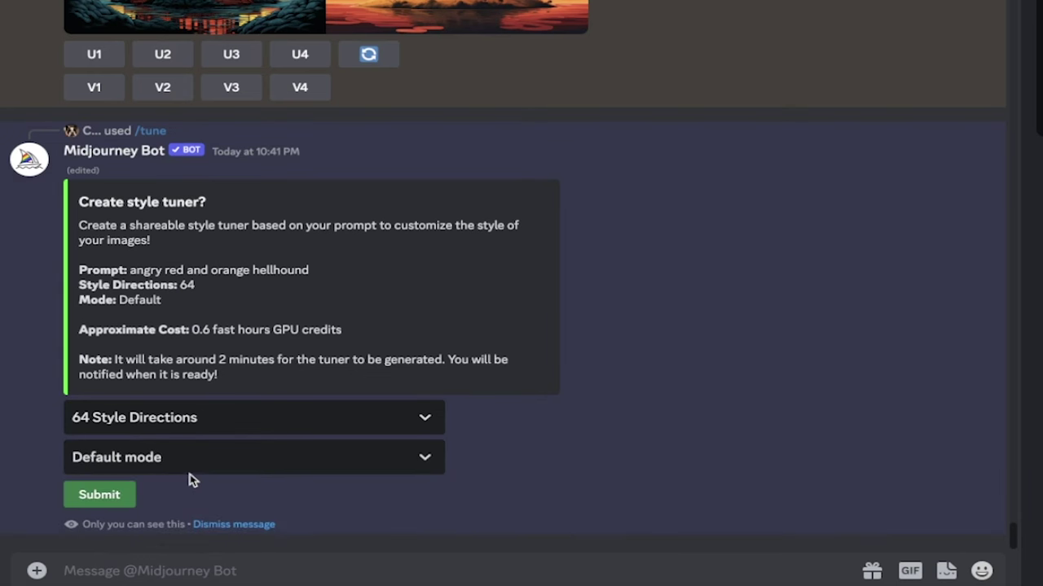
Submit the hellhound tuner, open its finished link, and trust tuner.midjourney.com links
click(112, 501)
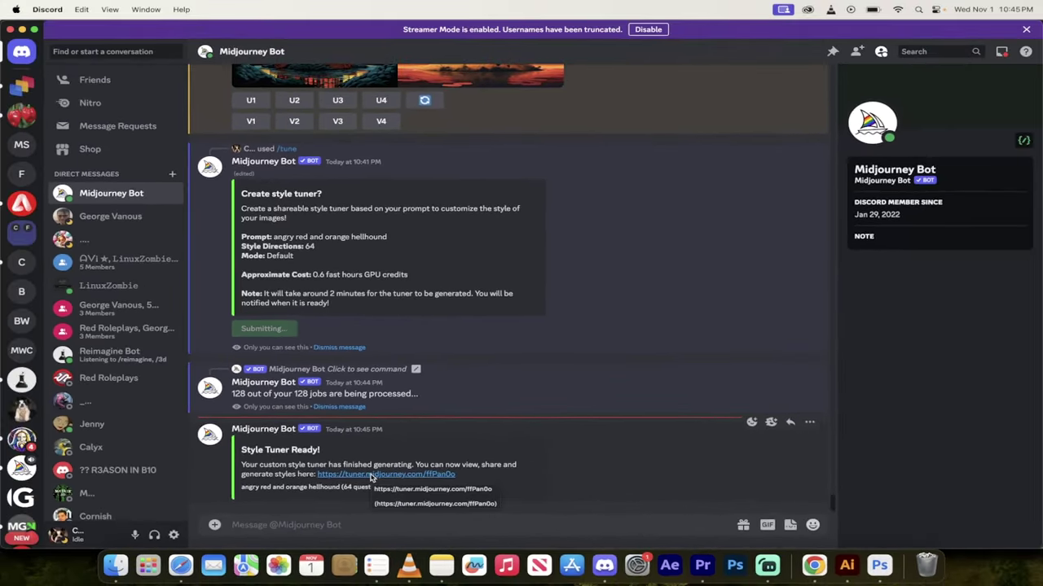
click(371, 474)
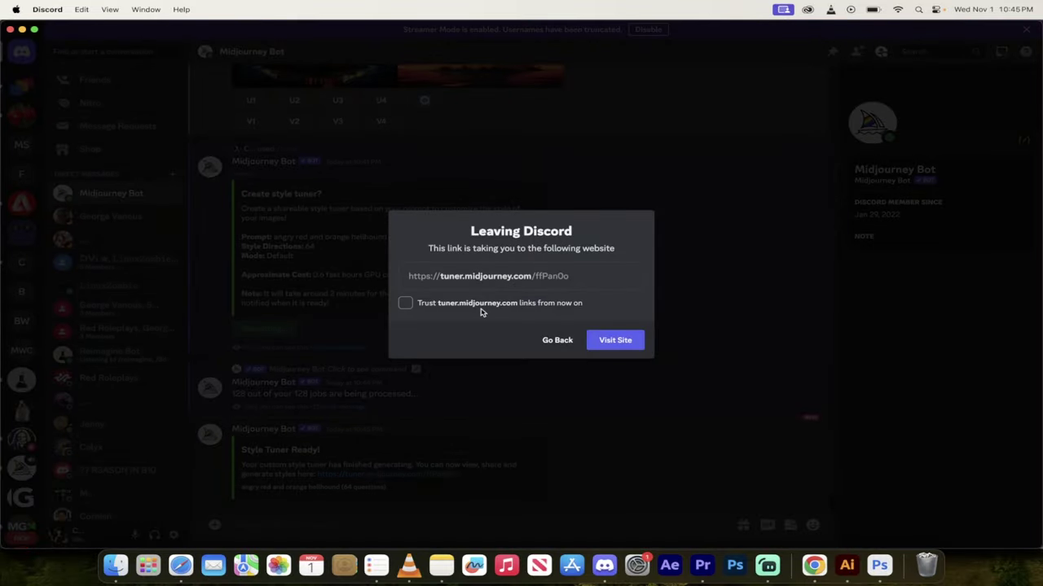
click(541, 307)
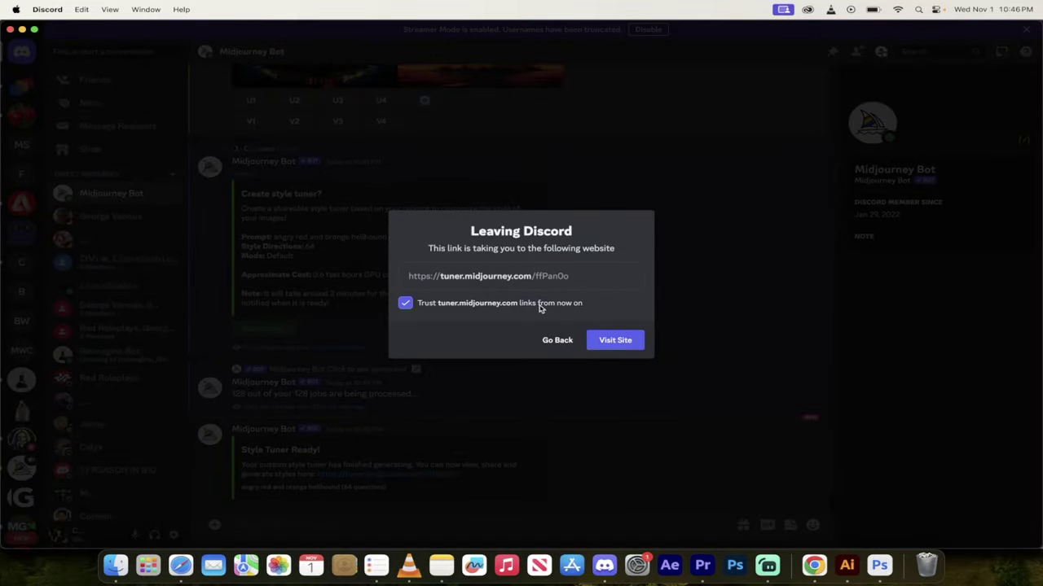
click(616, 341)
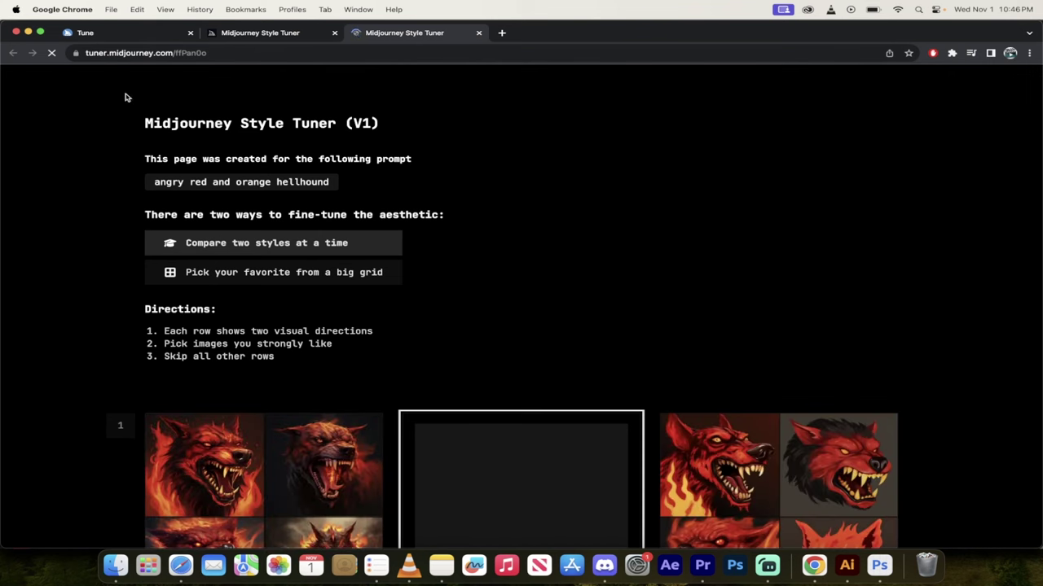
click(98, 54)
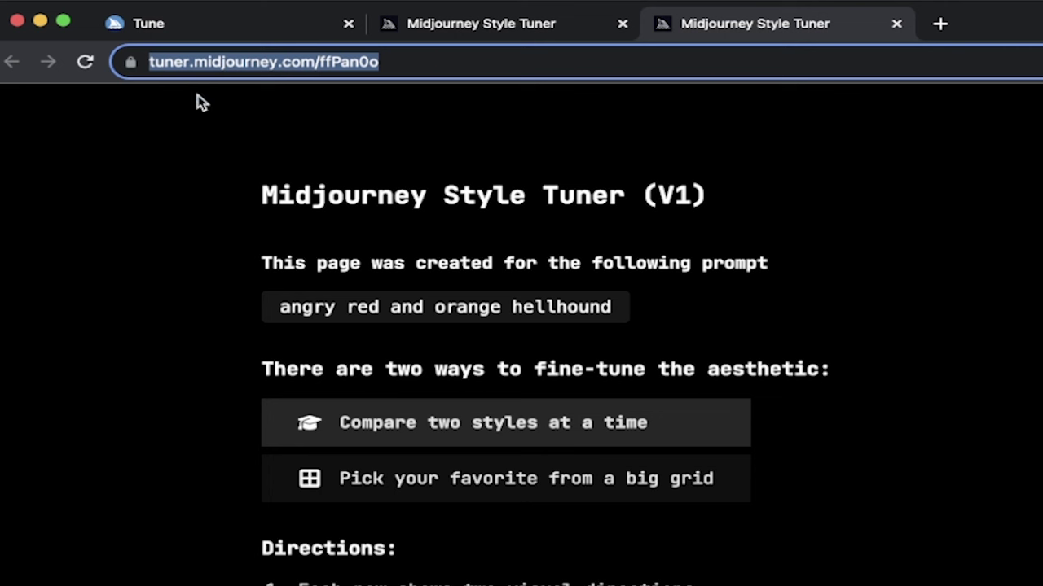
click(299, 205)
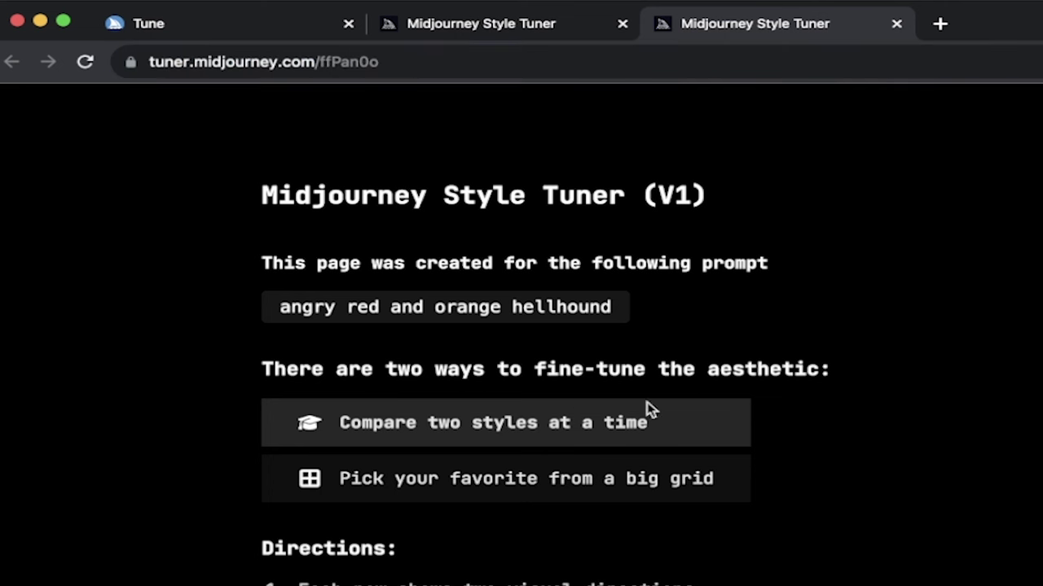
scroll(808, 420, down, 3)
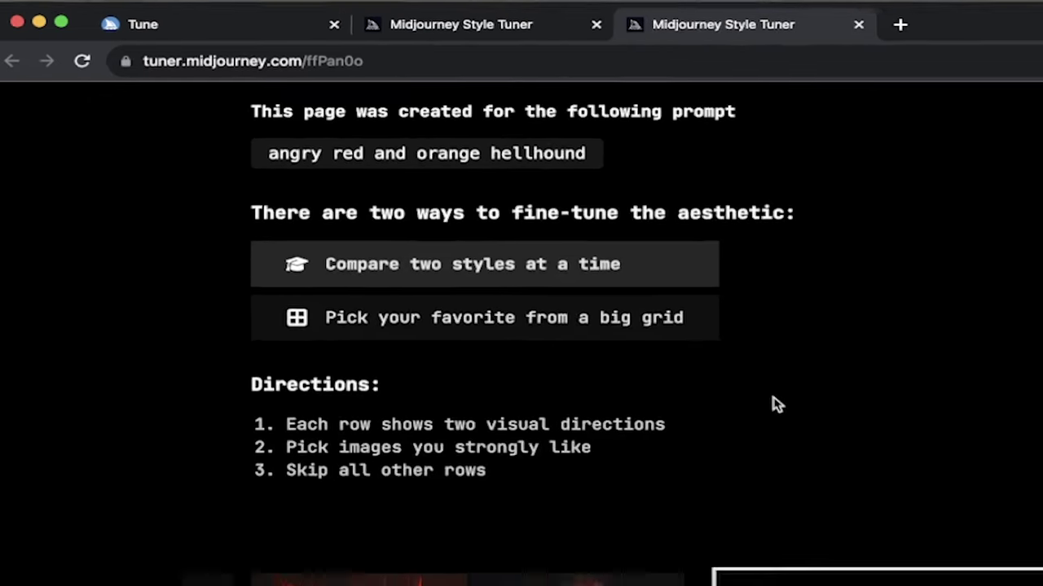
scroll(809, 420, down, 3)
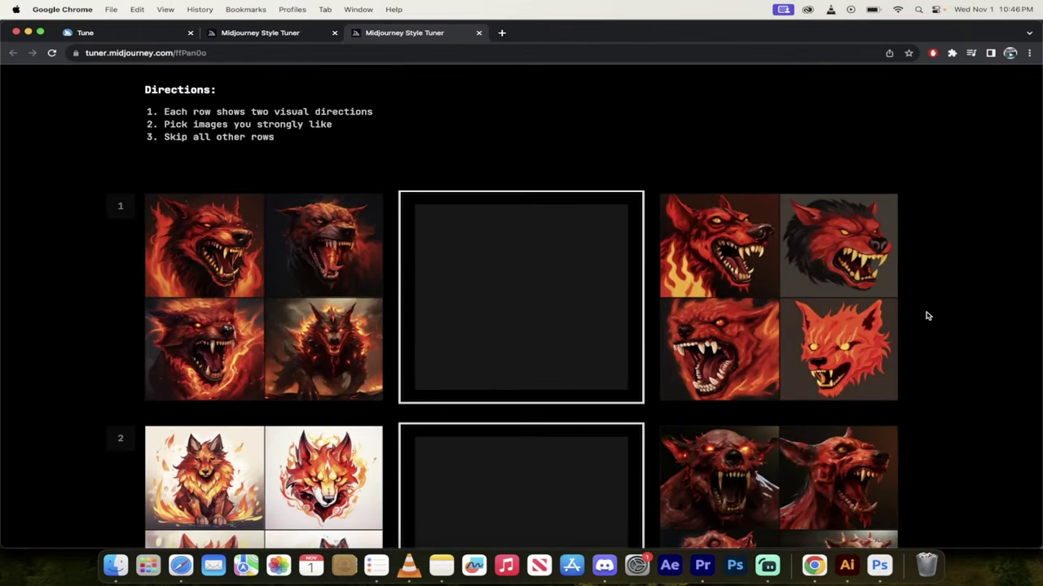
scroll(956, 356, down, 2)
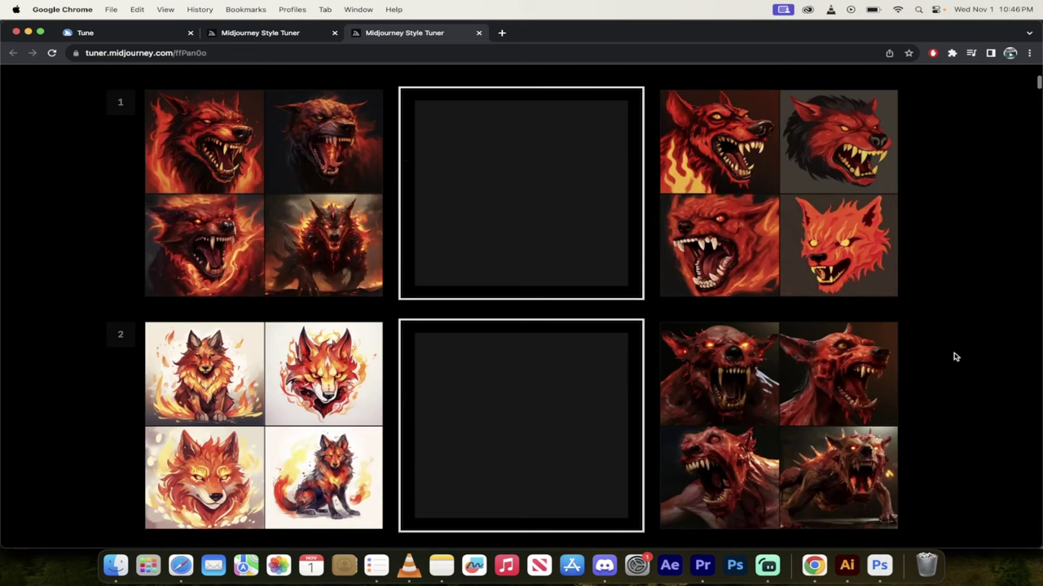
scroll(955, 357, down, 10)
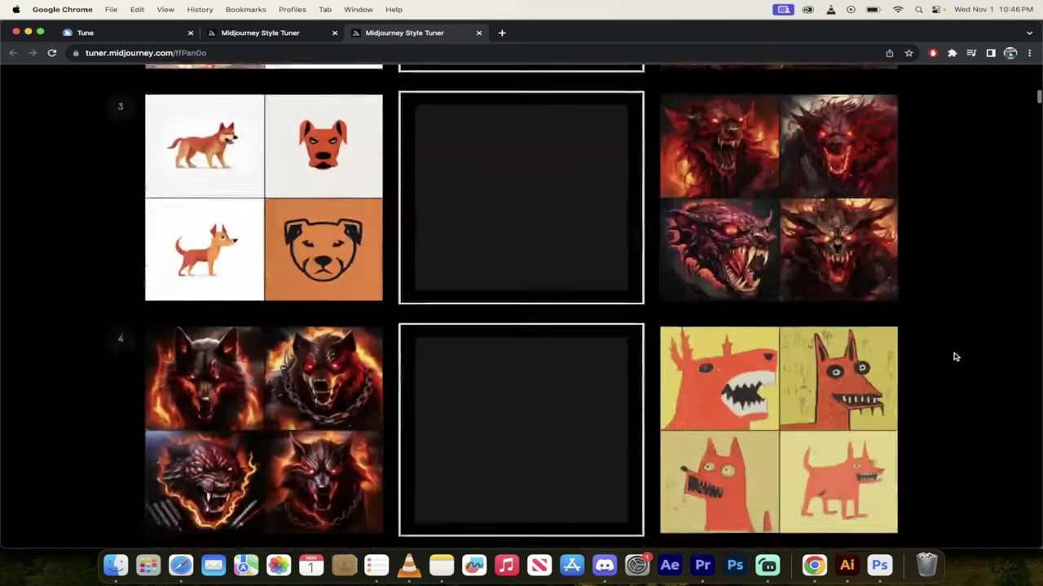
scroll(955, 357, down, 1)
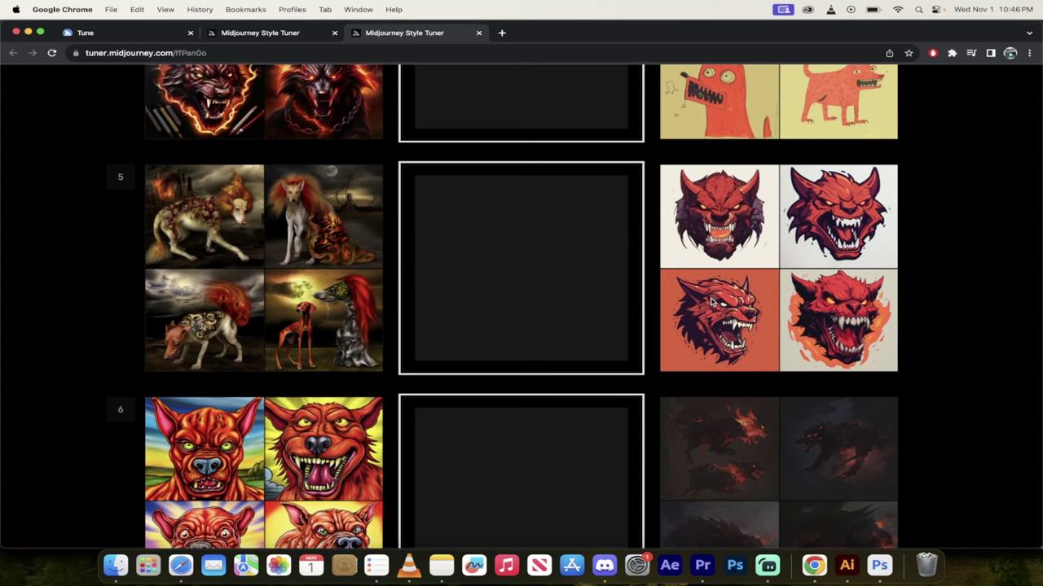
scroll(710, 302, down, 4)
scroll(710, 302, down, 1)
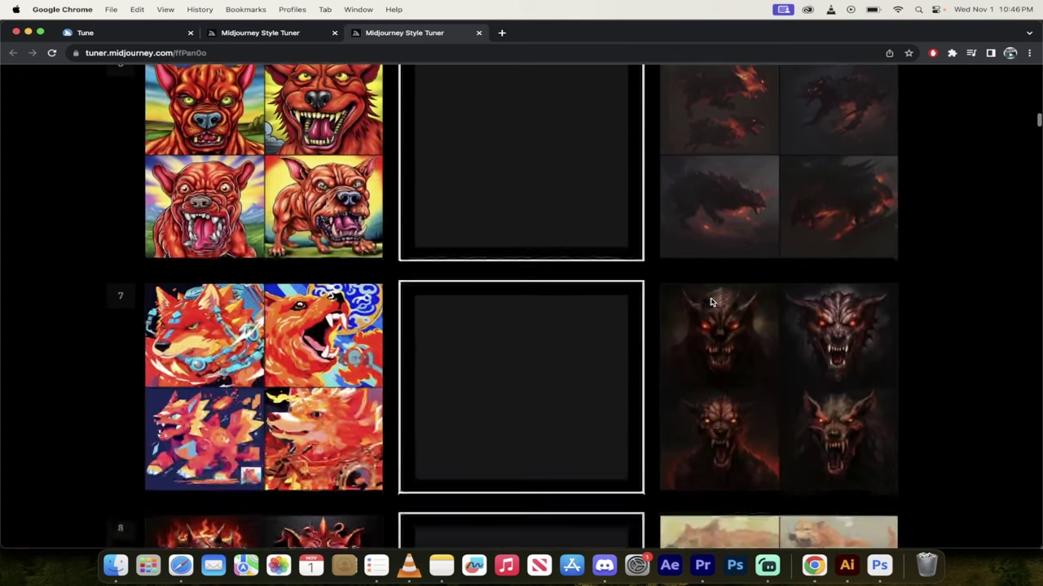
scroll(737, 332, down, 1)
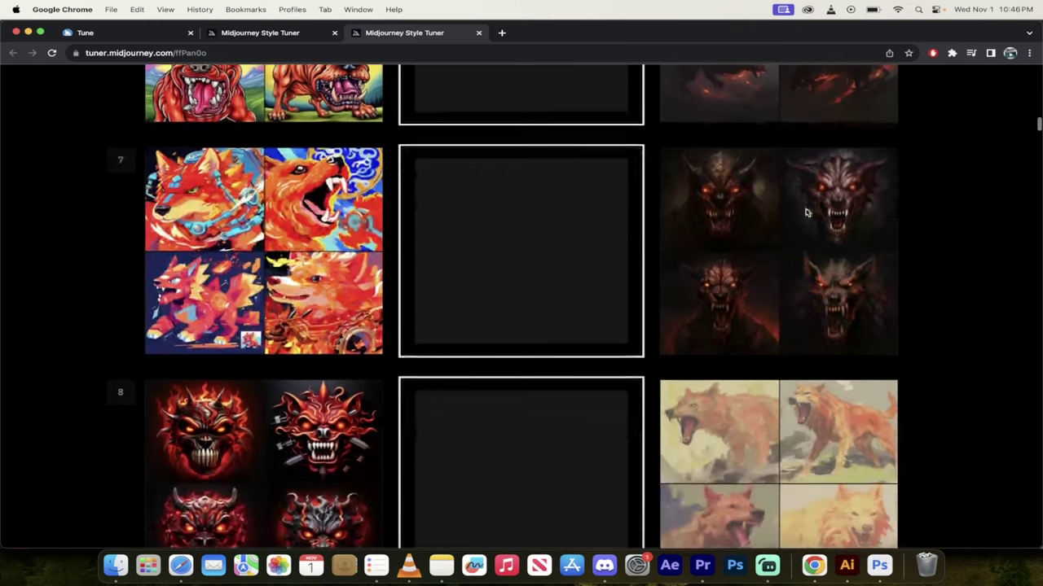
scroll(762, 282, down, 2)
scroll(330, 301, down, 1)
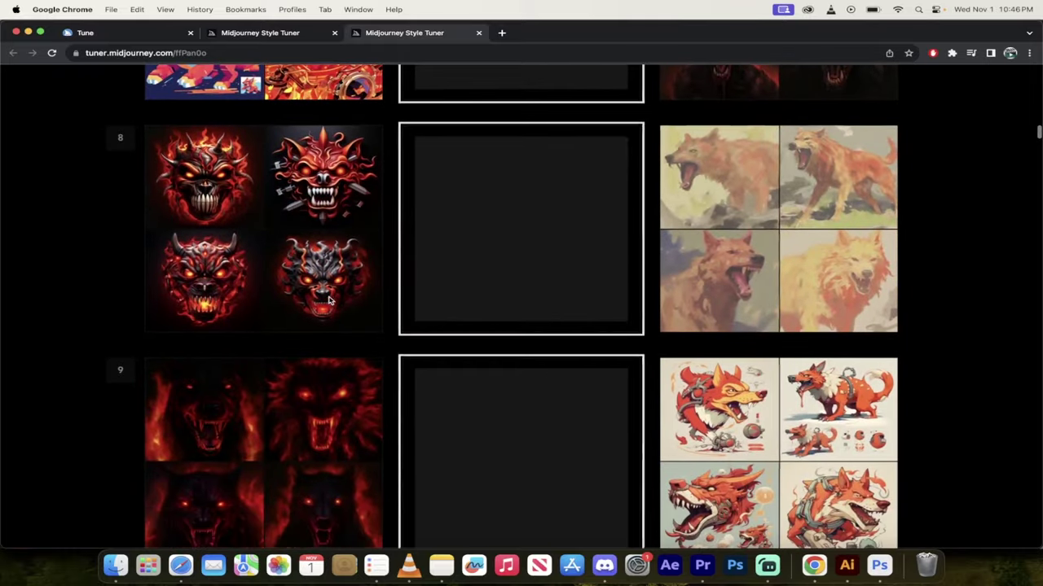
scroll(306, 281, down, 10)
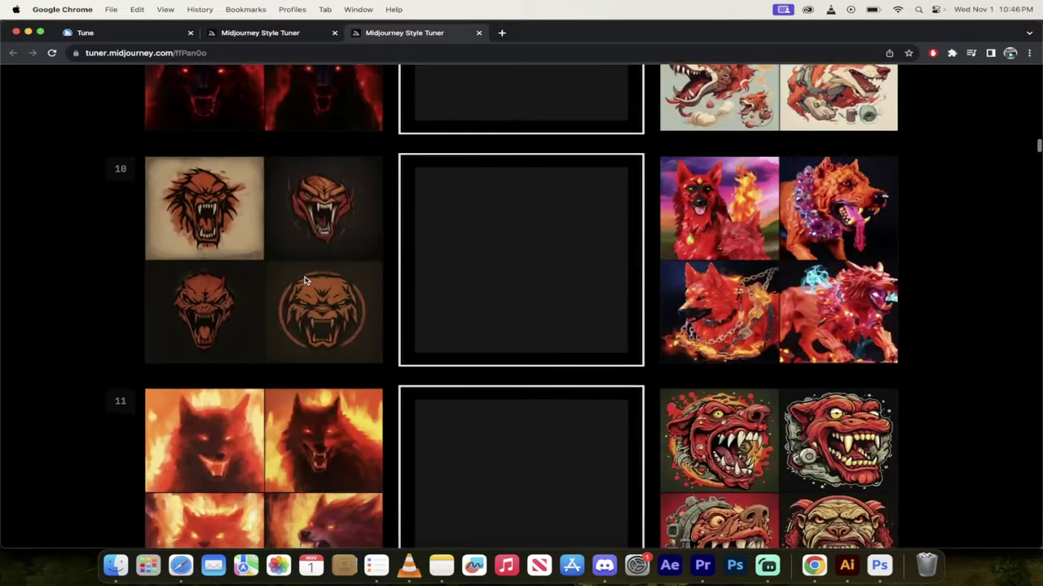
scroll(305, 281, down, 3)
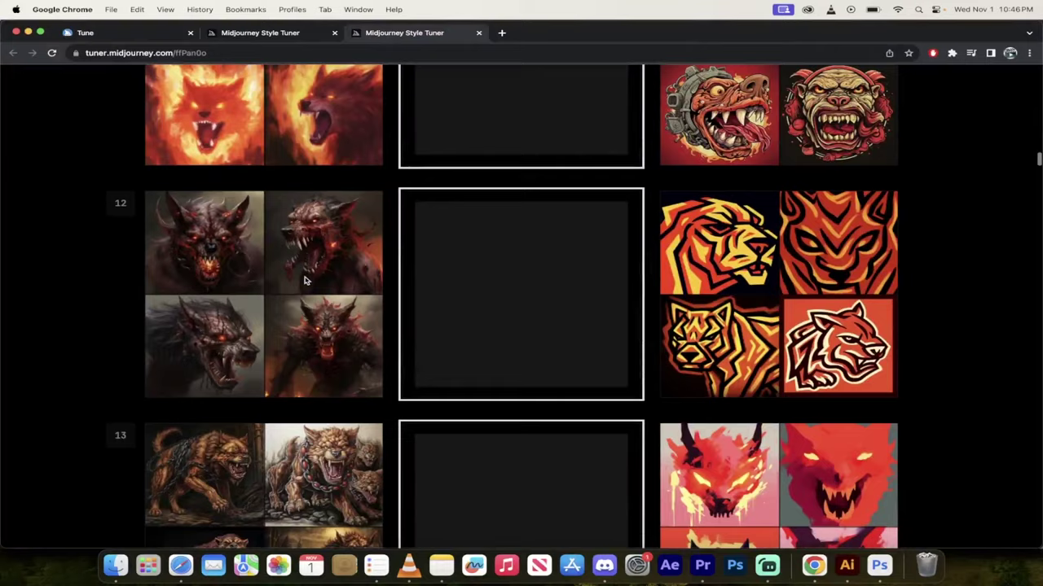
scroll(306, 281, down, 2)
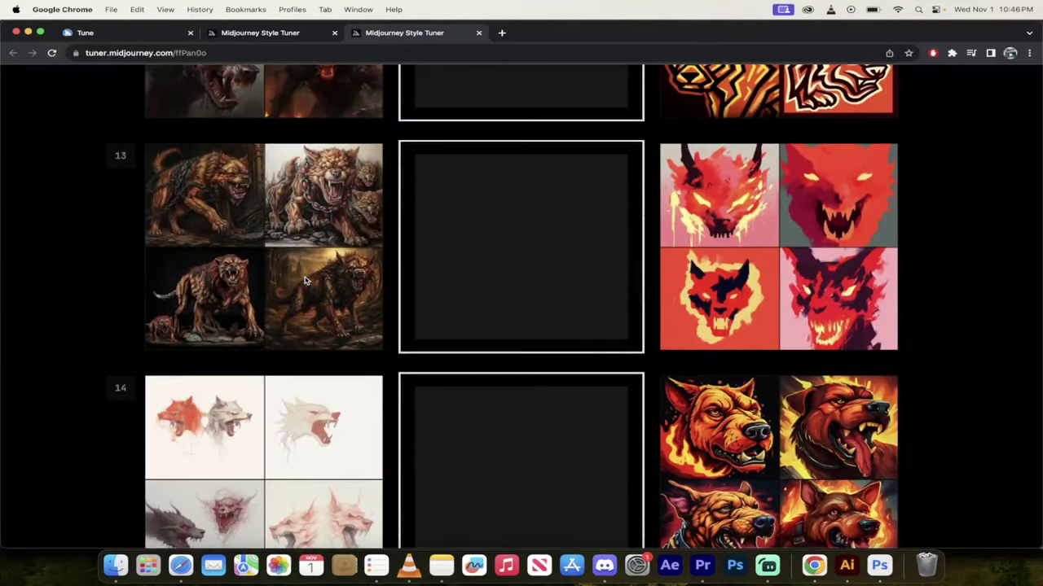
scroll(306, 281, down, 6)
scroll(305, 281, down, 1)
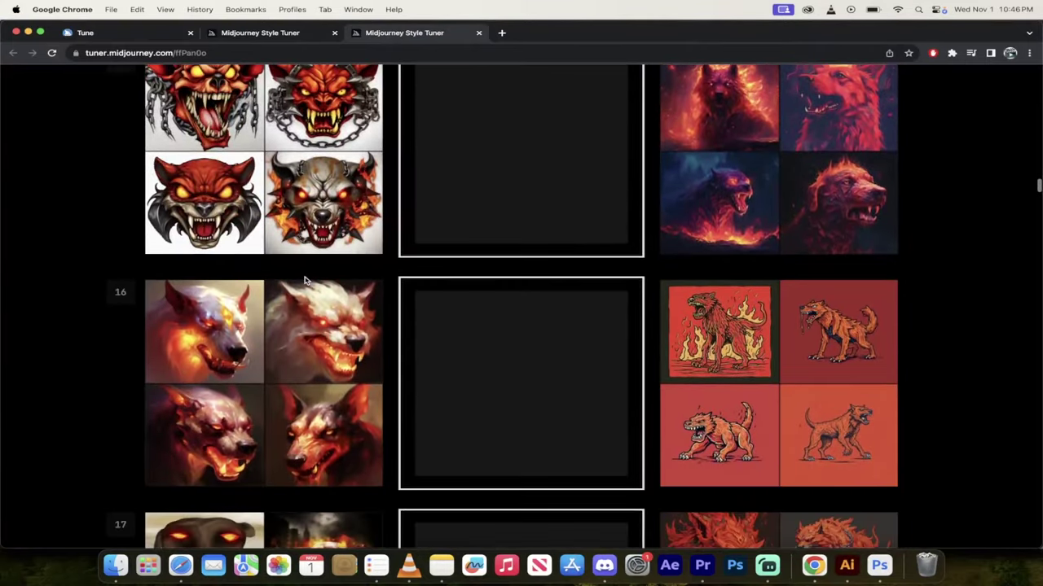
scroll(305, 281, down, 7)
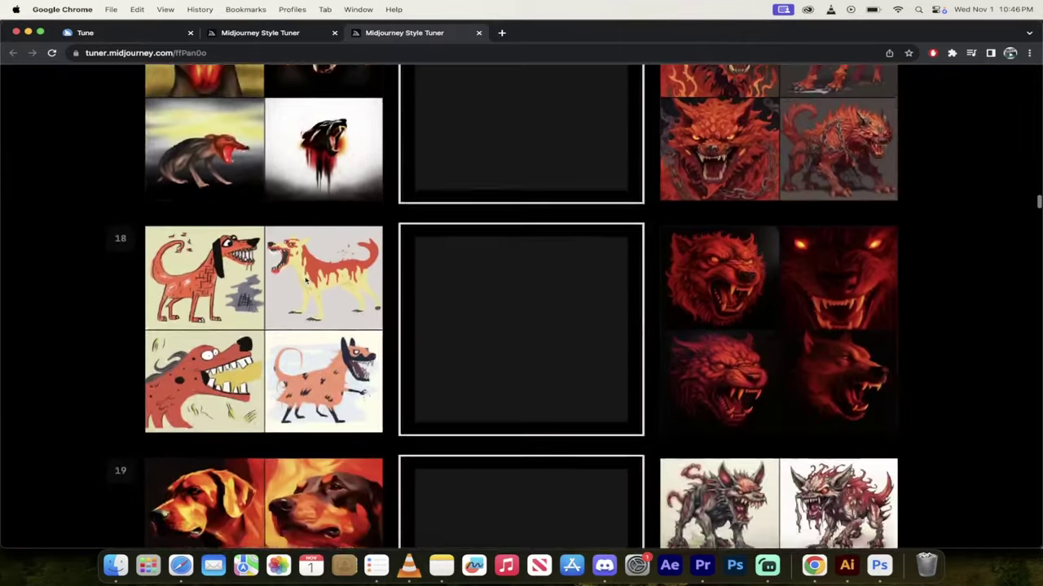
scroll(306, 280, down, 4)
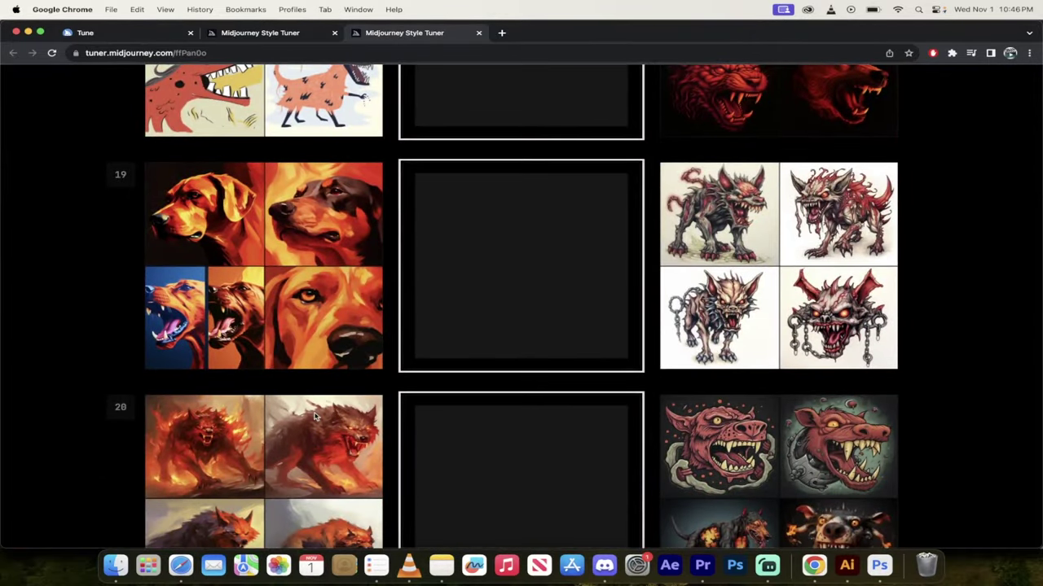
scroll(314, 417, down, 4)
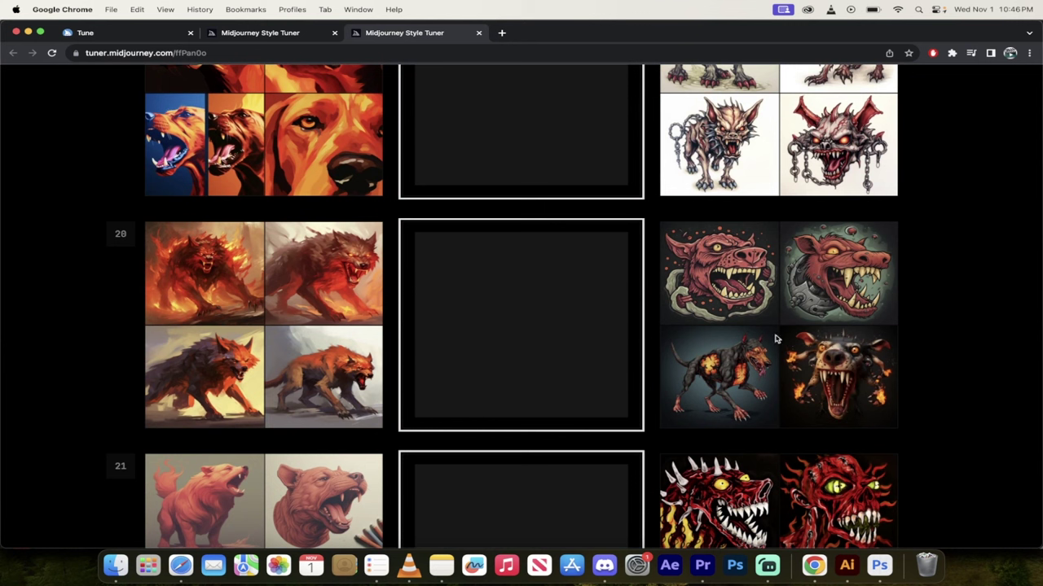
Pick row 20's right-hand style and copy the prompt ending in --style 8IhgVcV6rRNEi
click(823, 369)
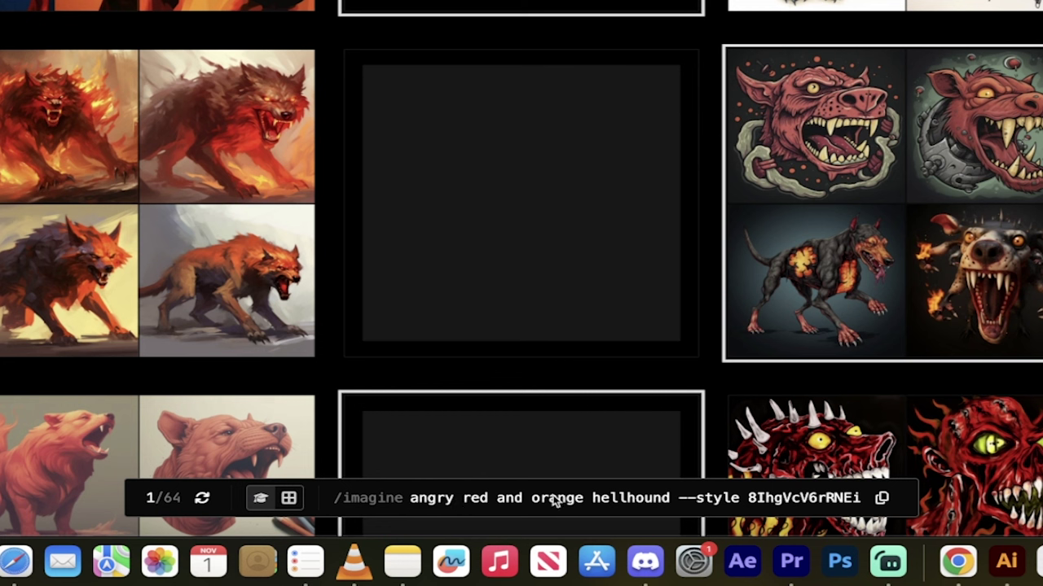
drag(680, 498, 862, 505)
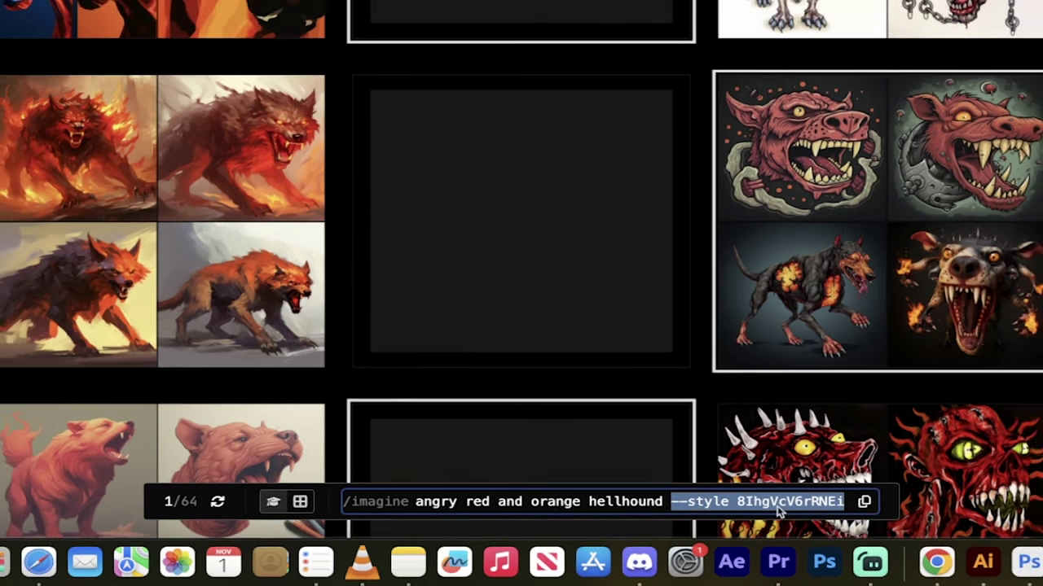
click(861, 500)
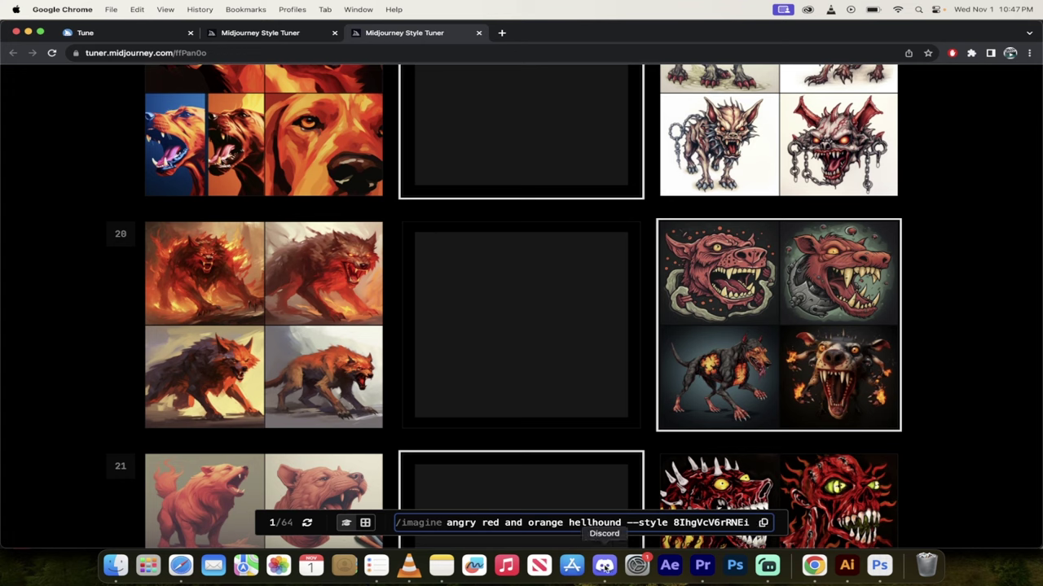
Send /imagine 'angry red and orange horse --style 8IhgVcV6rRNEi --ar 16:9' with 'horse' replacing 'hellhound'
click(603, 565)
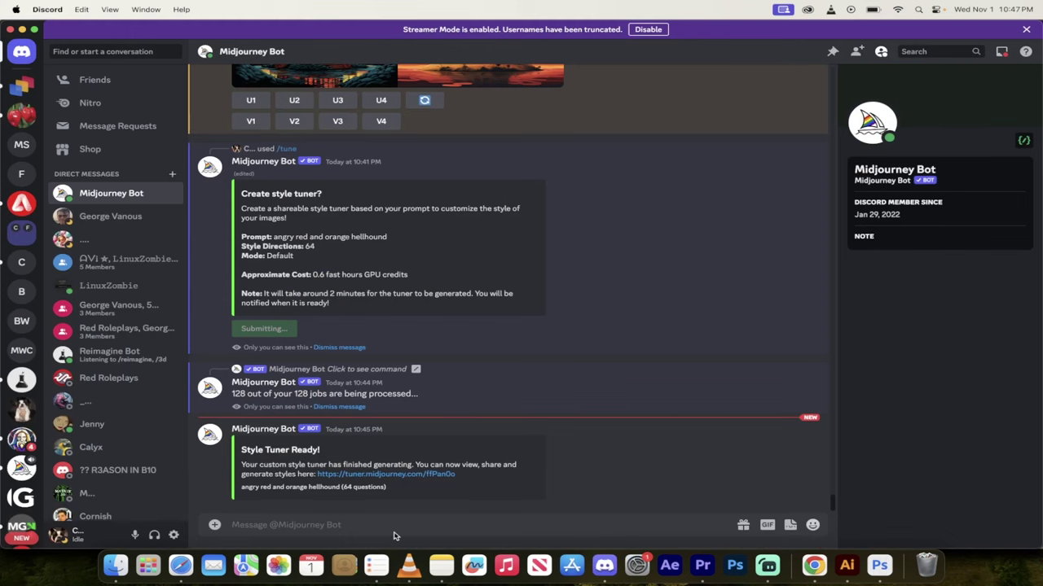
text(/imag)
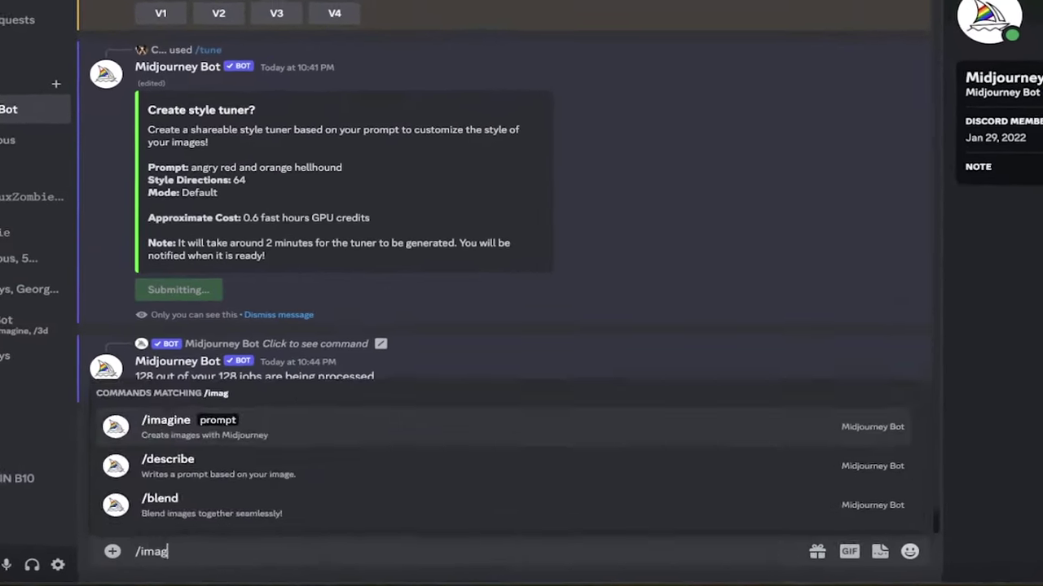
text(in)
key(Tab)
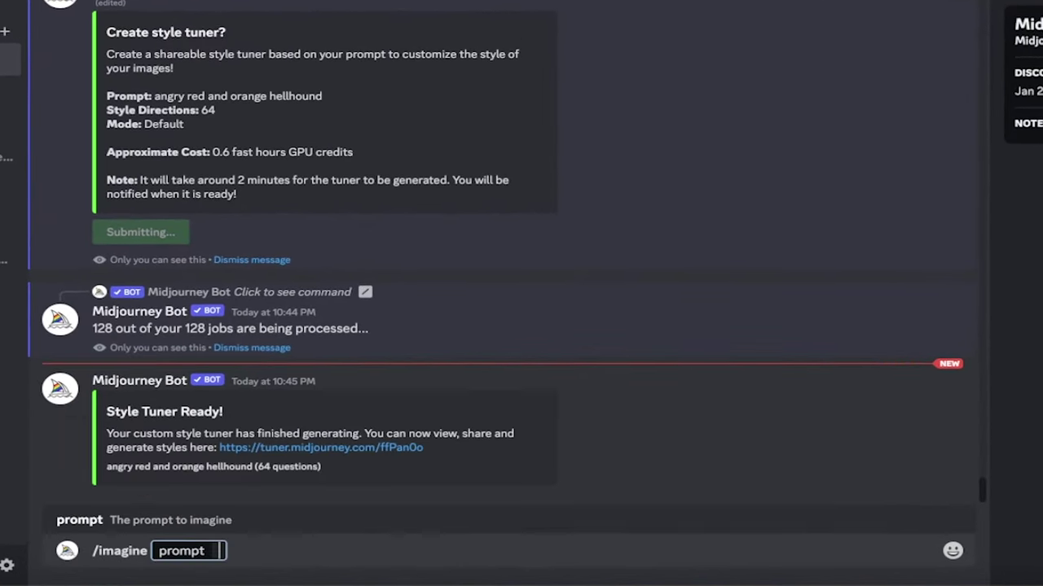
text(angry red and orange hellhound --style 8lhgVcV6rRNEi)
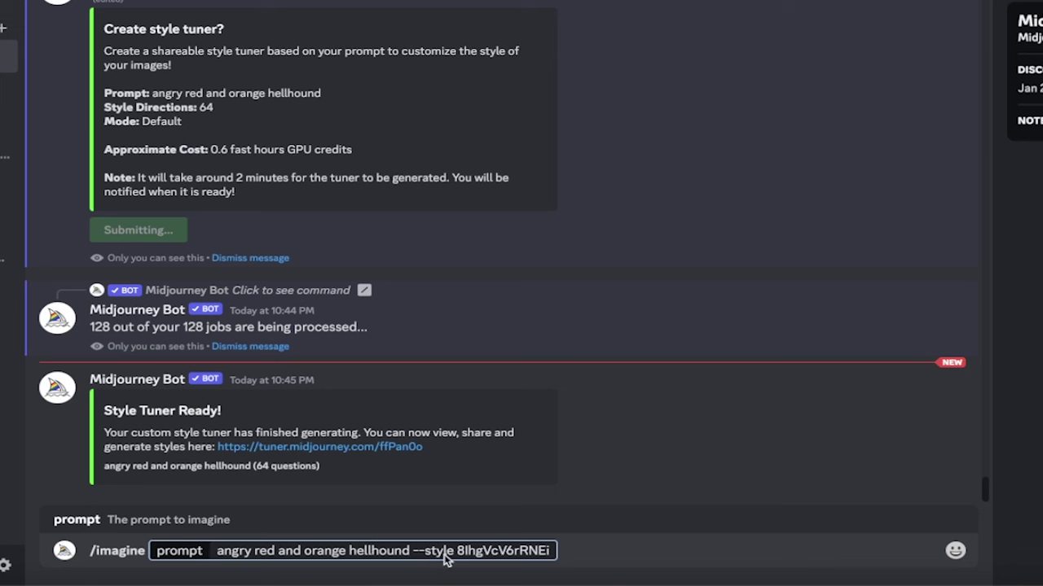
click(409, 552)
drag(409, 552, 217, 554)
click(217, 559)
drag(350, 553, 412, 554)
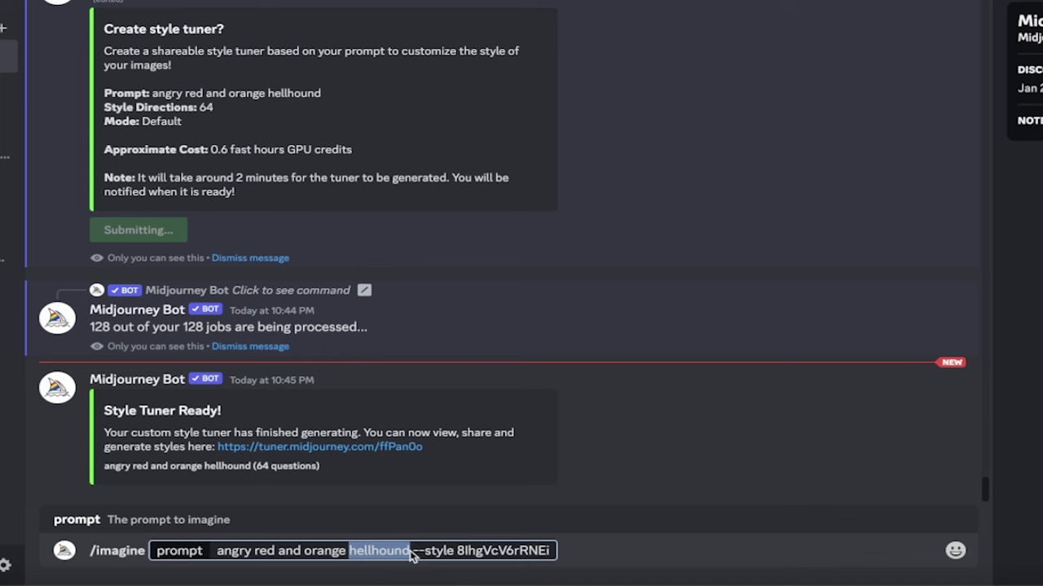
text(horse)
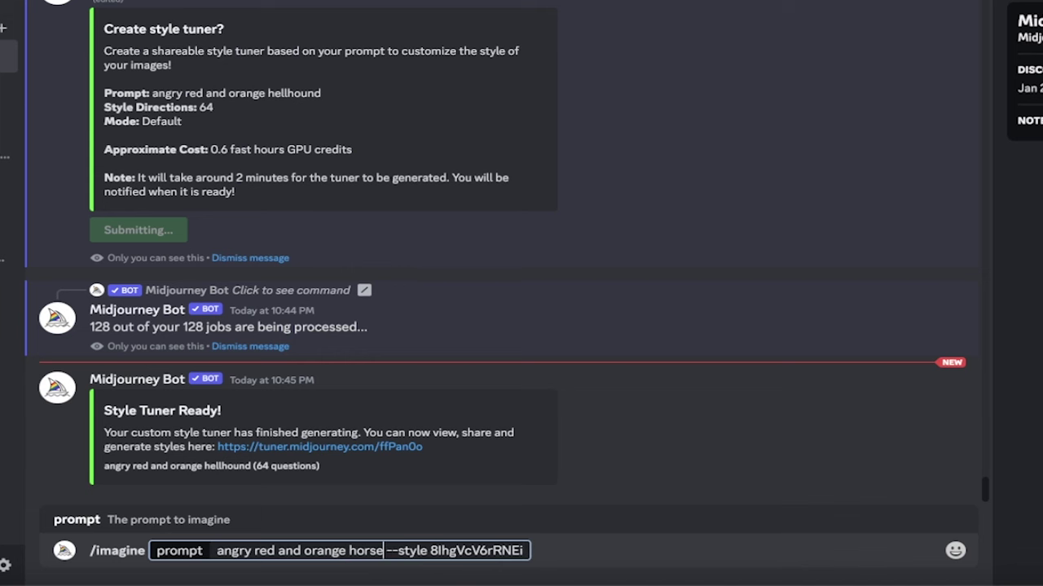
key(Return)
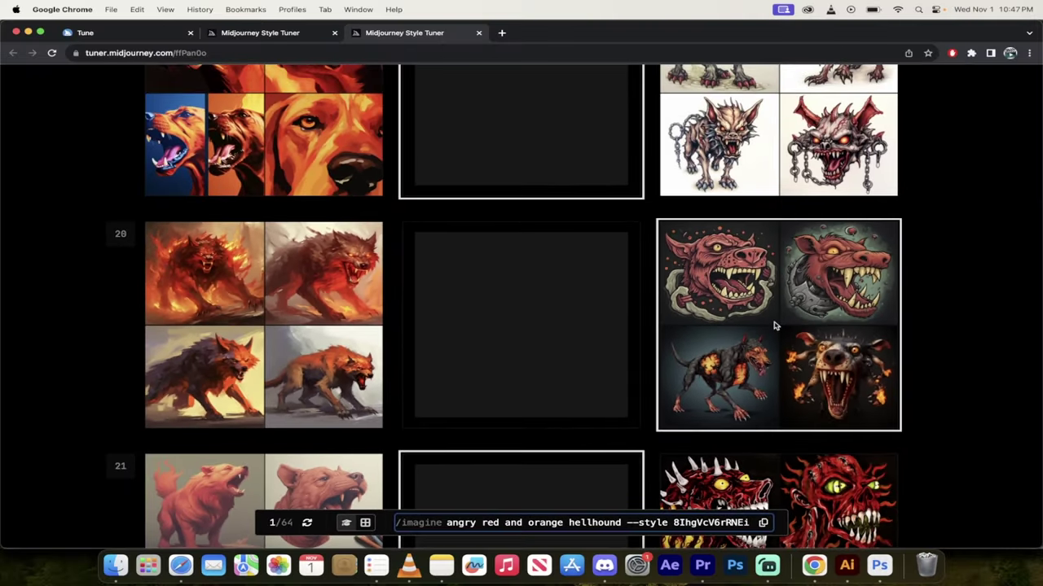
Switch the Style Tuner to 'Pick your favorite from a big grid'
scroll(775, 325, up, 20)
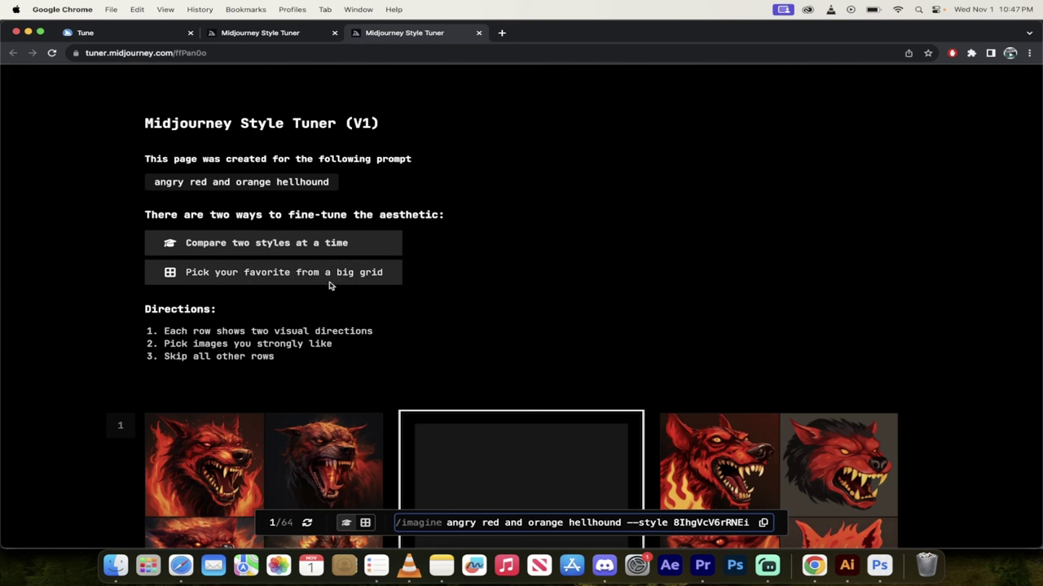
scroll(339, 281, down, 5)
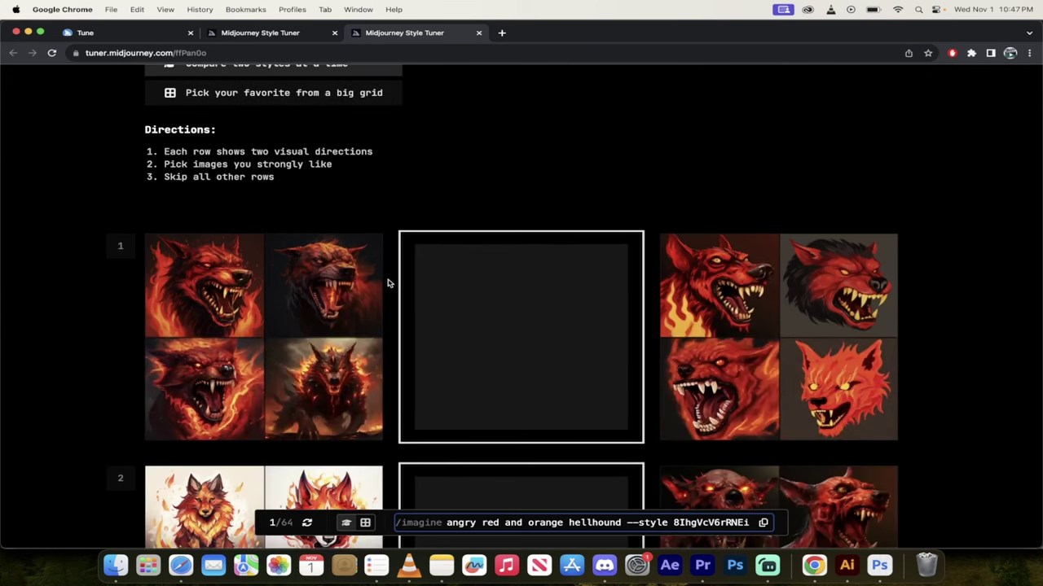
scroll(333, 262, up, 3)
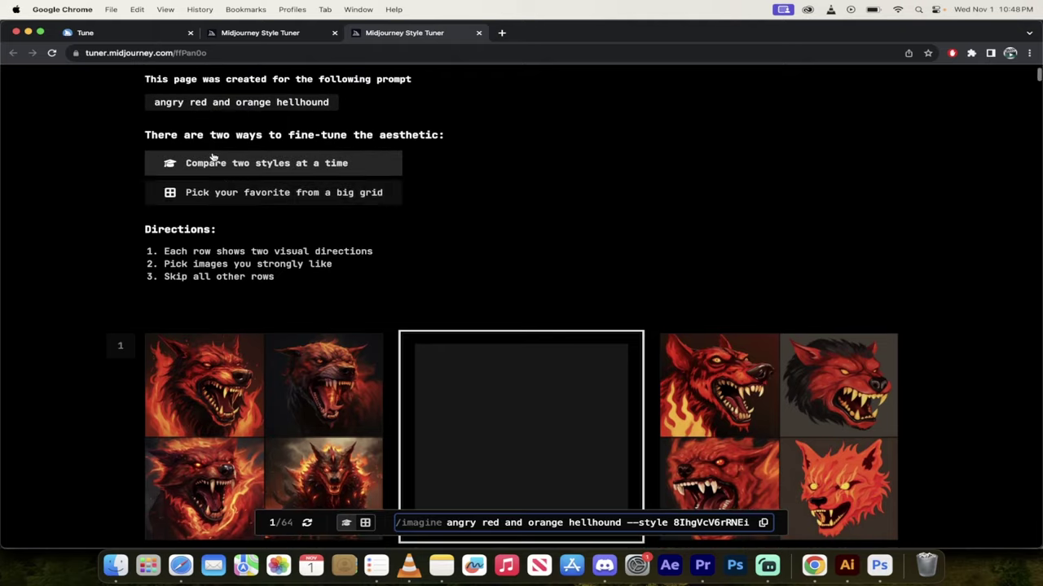
click(184, 194)
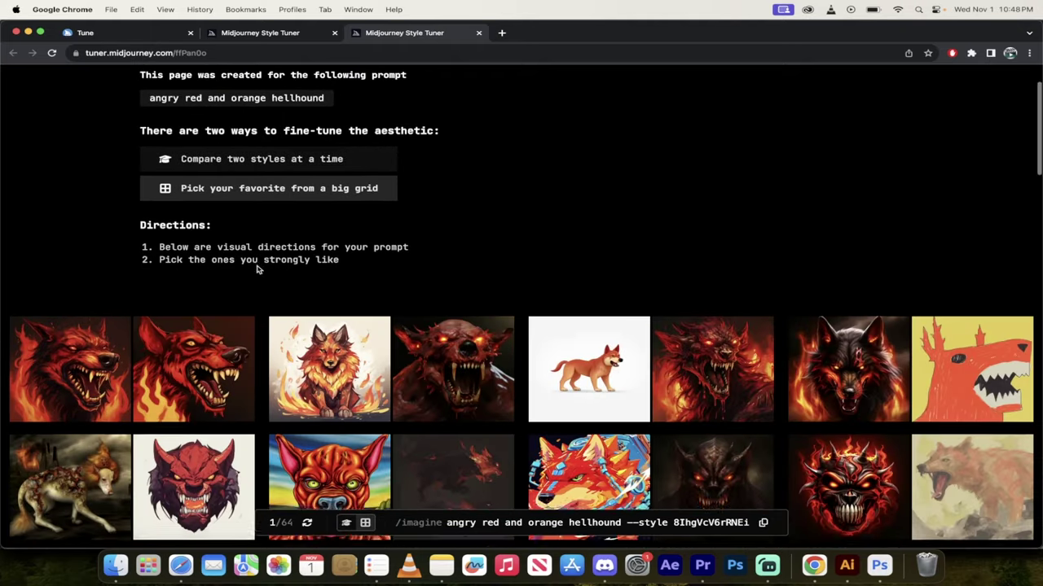
Pick three hellhound thumbnails, then unpick the fox-like hound and the second snarling hound
scroll(257, 269, down, 3)
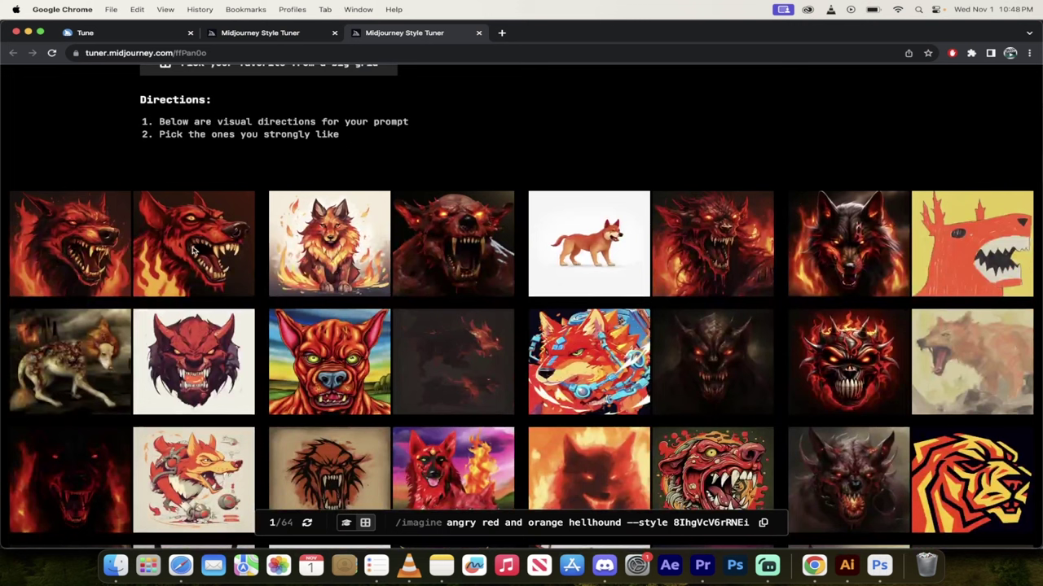
click(96, 257)
click(220, 262)
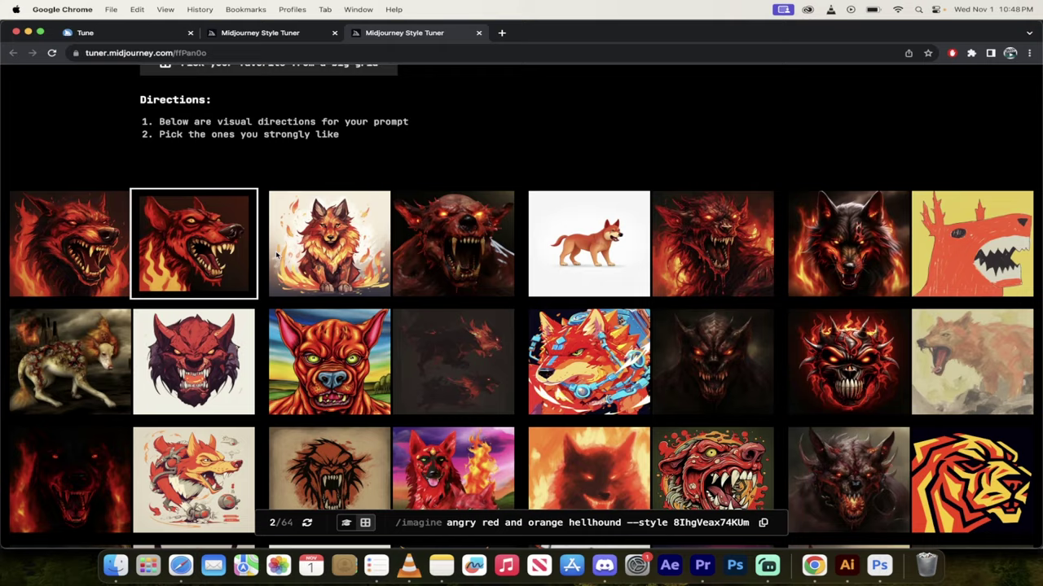
click(315, 261)
click(314, 261)
click(229, 262)
scroll(446, 318, down, 20)
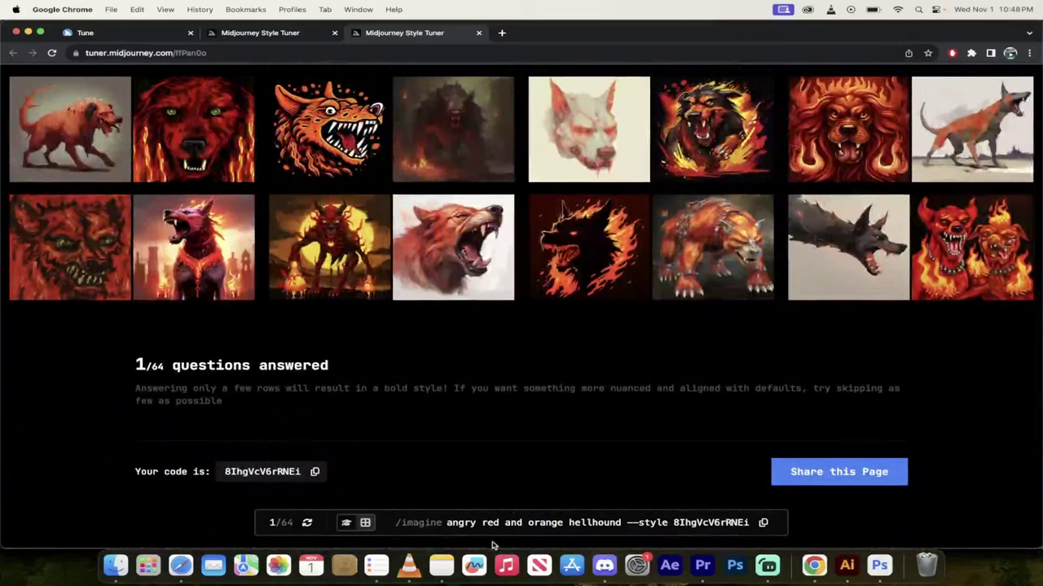
Pick the chained orange hellhound and unpick the pink snarling hound
click(500, 523)
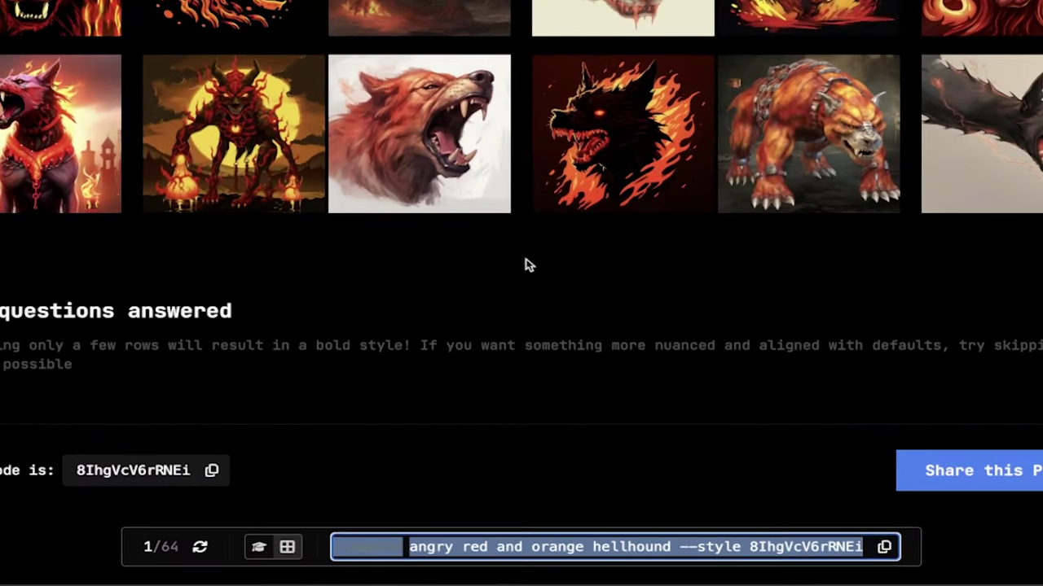
click(519, 362)
click(794, 152)
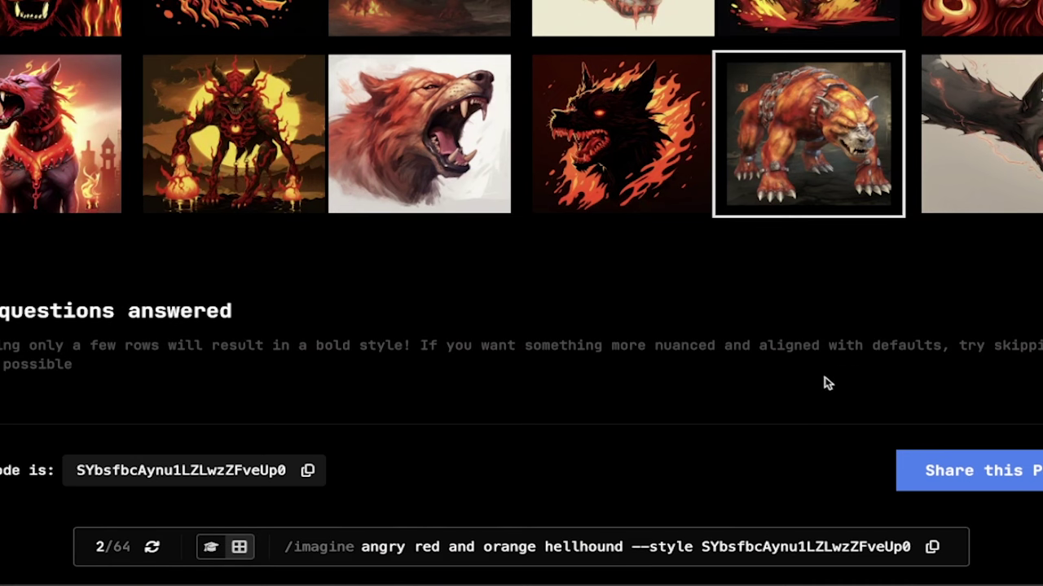
scroll(875, 161, up, 20)
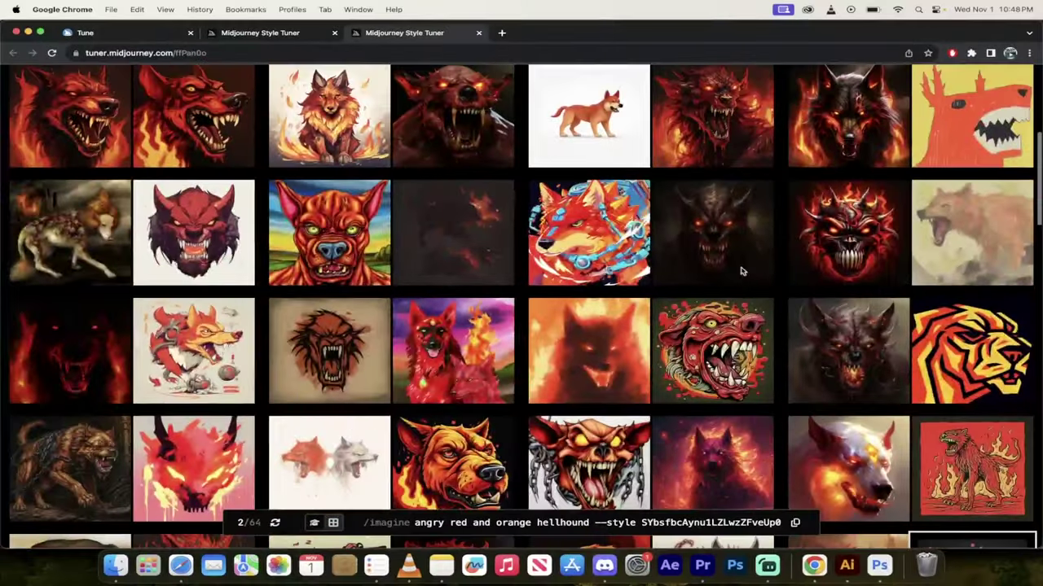
scroll(763, 255, down, 5)
scroll(762, 255, up, 2)
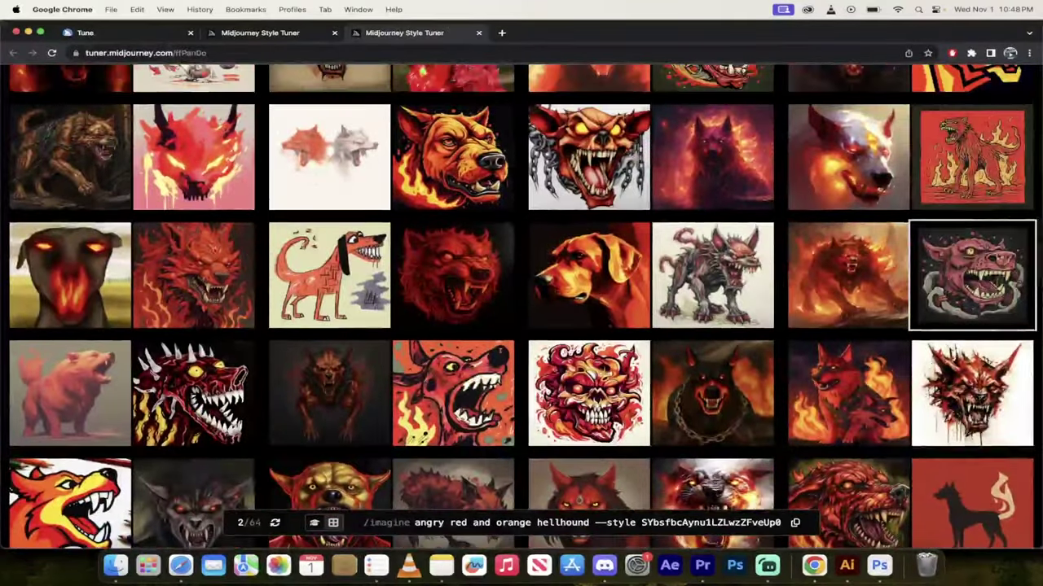
click(989, 266)
Make the flaming twin hellhounds the only favourite and copy the prompt with code 2EUymJxBLF8s0zi3I0fdBqskC
scroll(794, 374, down, 10)
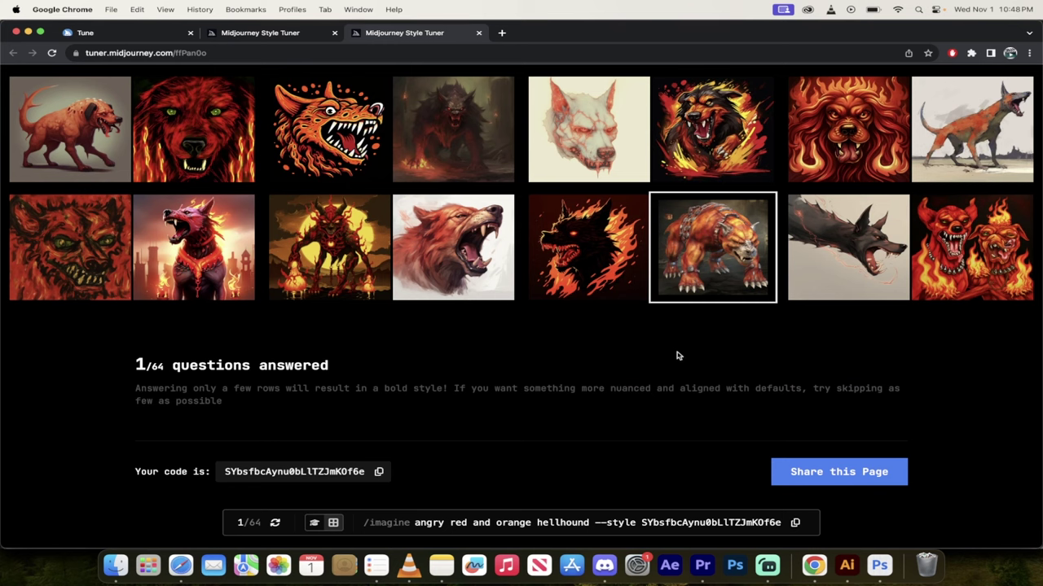
scroll(676, 356, up, 2)
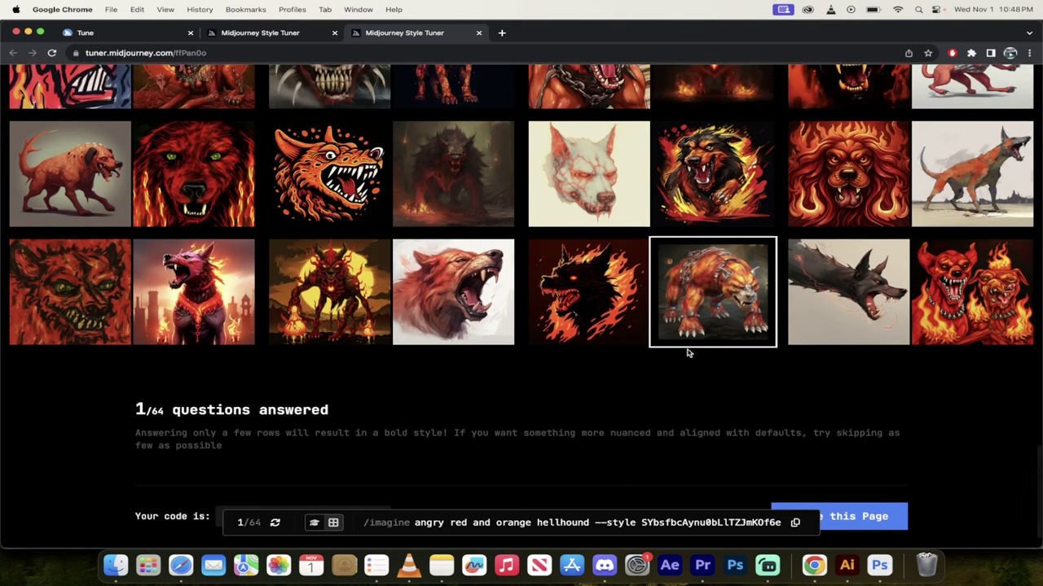
scroll(750, 312, up, 1)
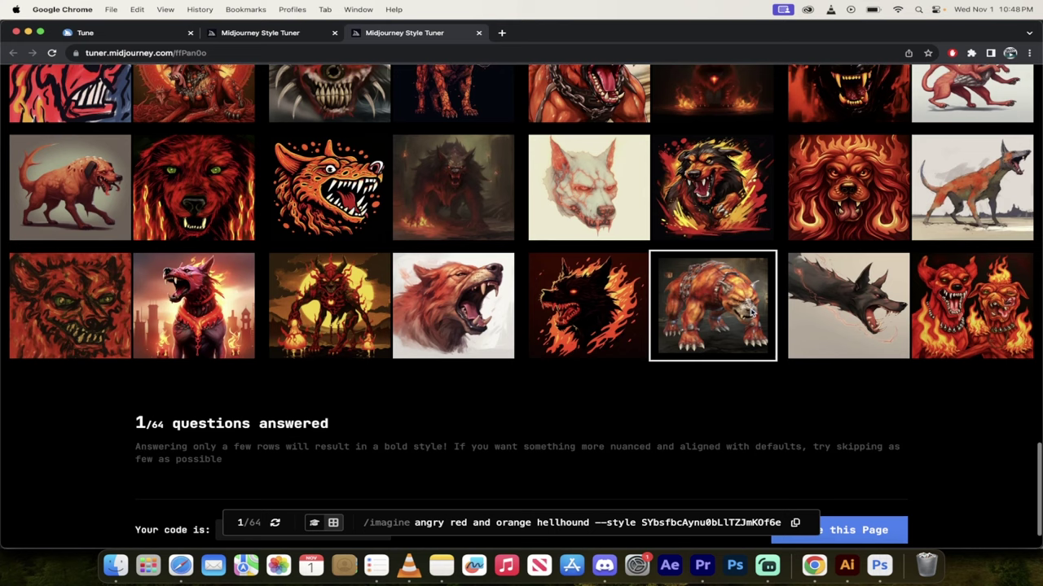
click(971, 318)
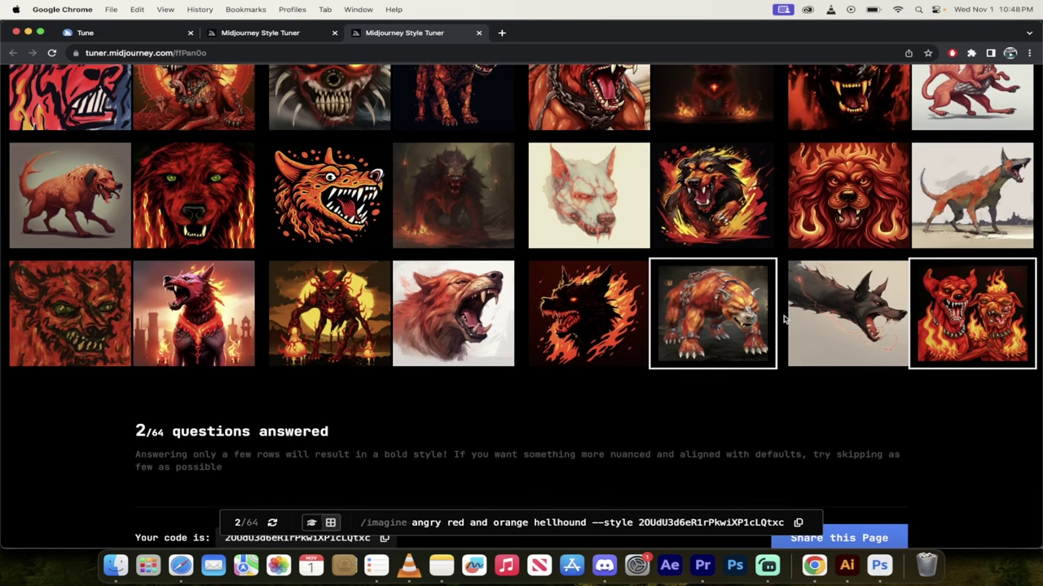
click(743, 325)
scroll(726, 405, down, 3)
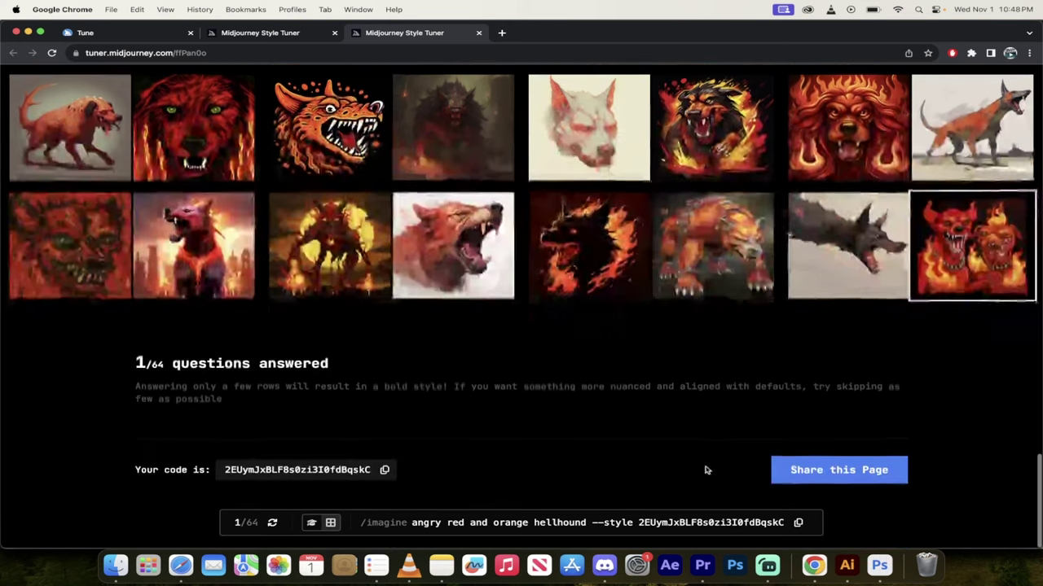
drag(637, 522, 790, 533)
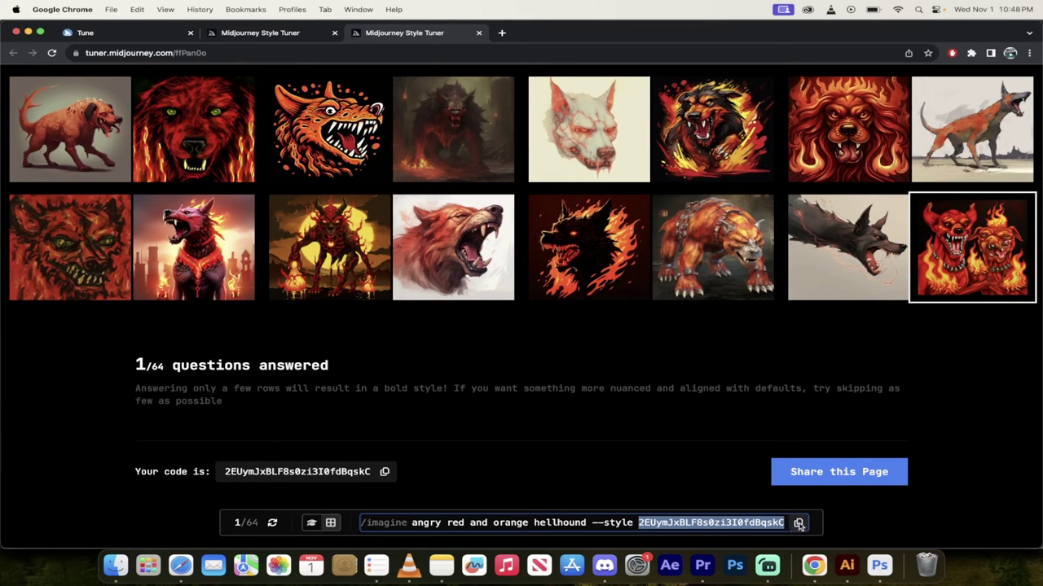
click(799, 524)
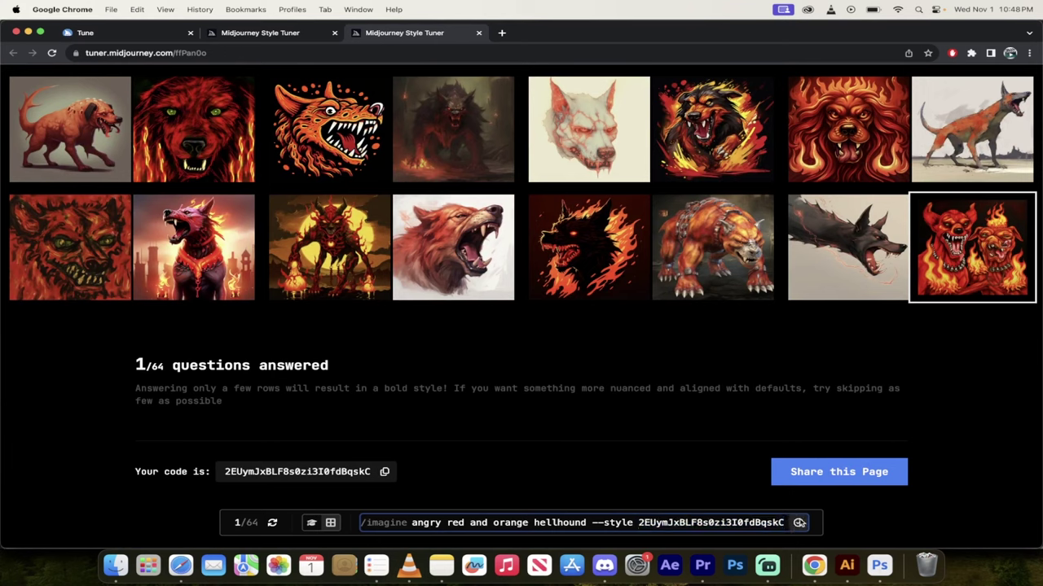
Send /imagine 'angry red and orange horse --style 2EUymJxBLF8s0zi3I0fdBqskC --ar 16:9', then return to the tuner
click(603, 565)
text(/i)
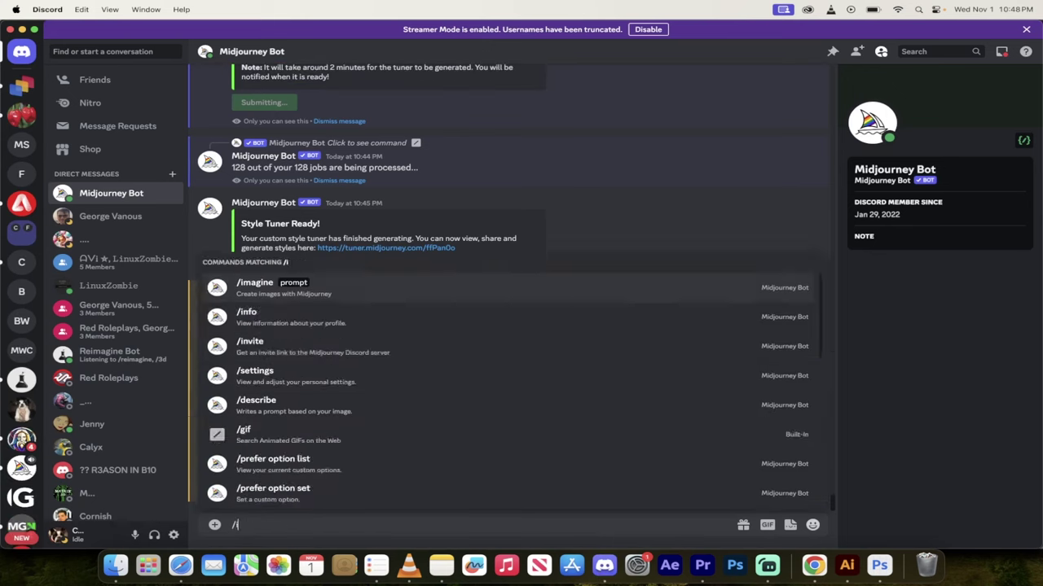
key(Tab)
key(super+v)
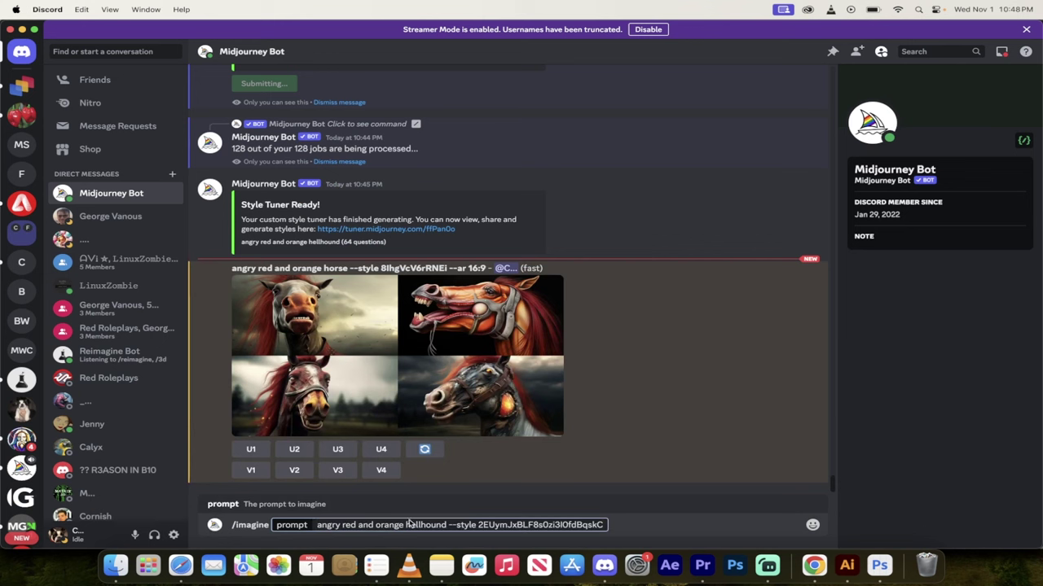
drag(406, 528, 447, 528)
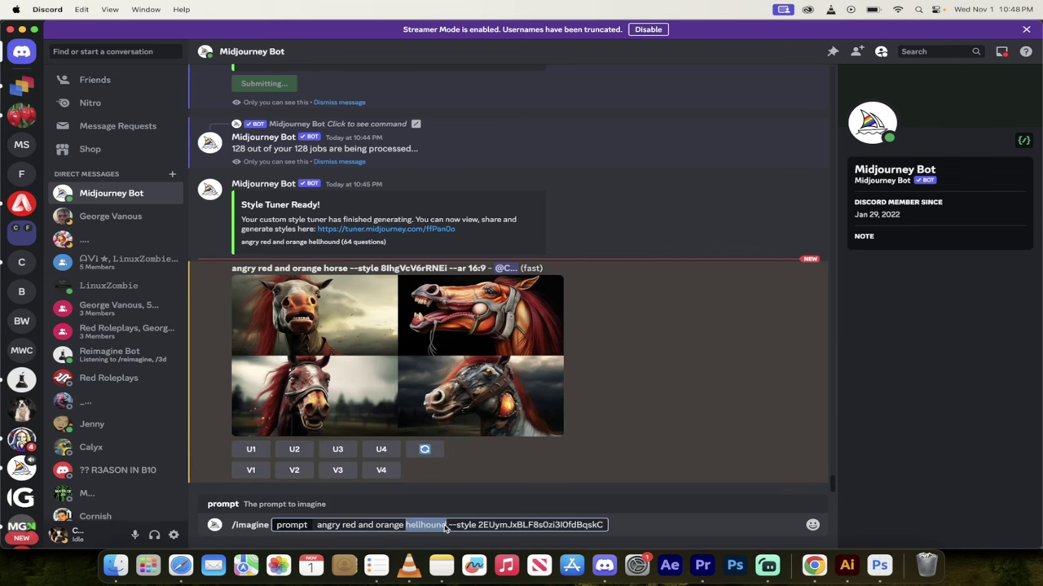
text(horse)
key(Return)
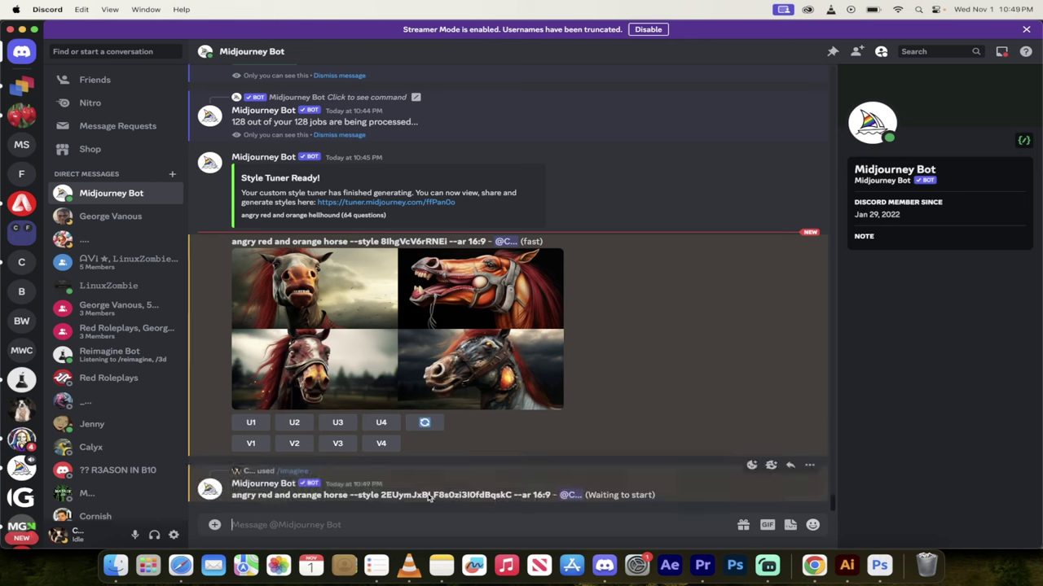
drag(388, 499, 479, 499)
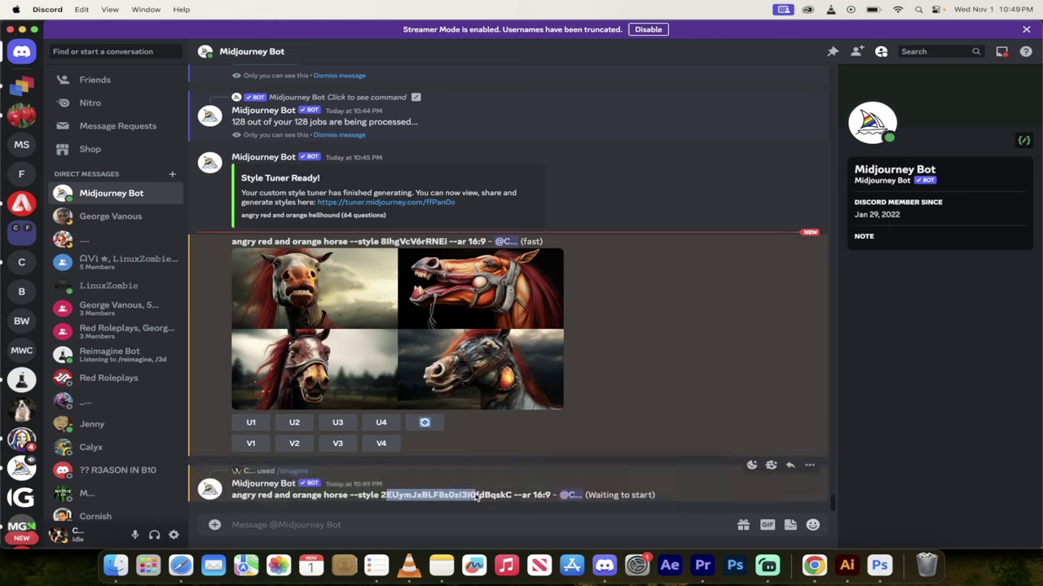
key(super+Tab)
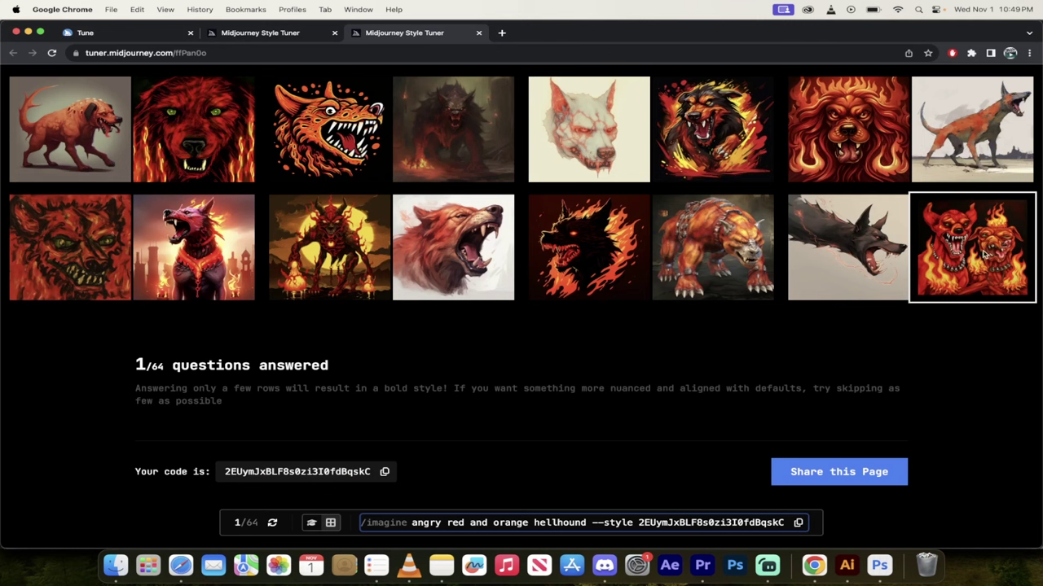